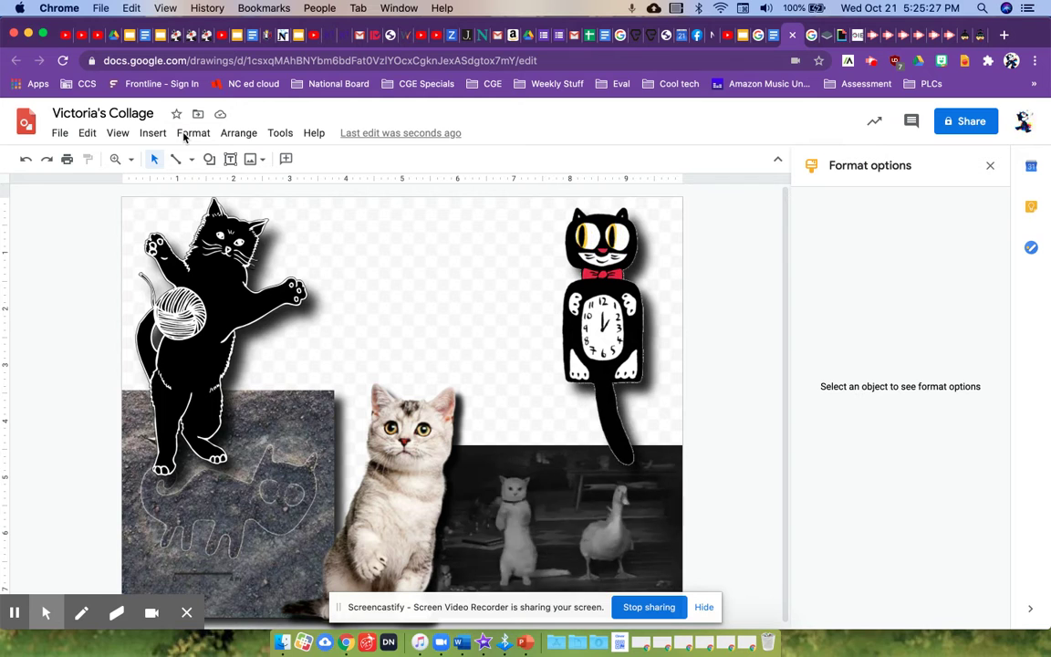
Insert word art with the collage owner's first name and move it to the upper part of the canvas, between the two black cats.
left_click(155, 134)
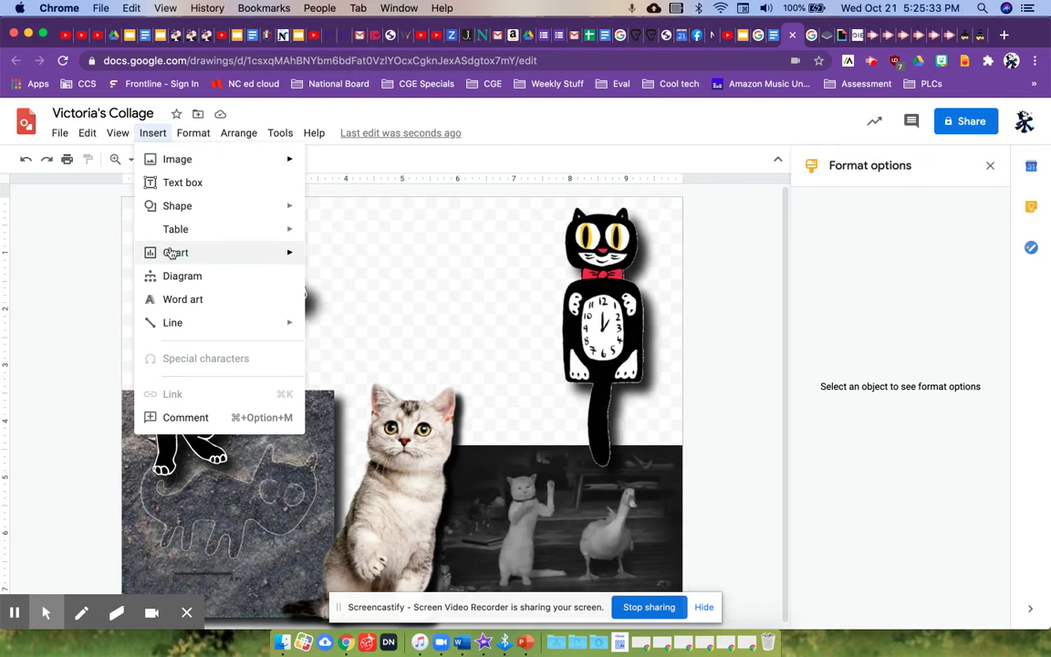
left_click(187, 302)
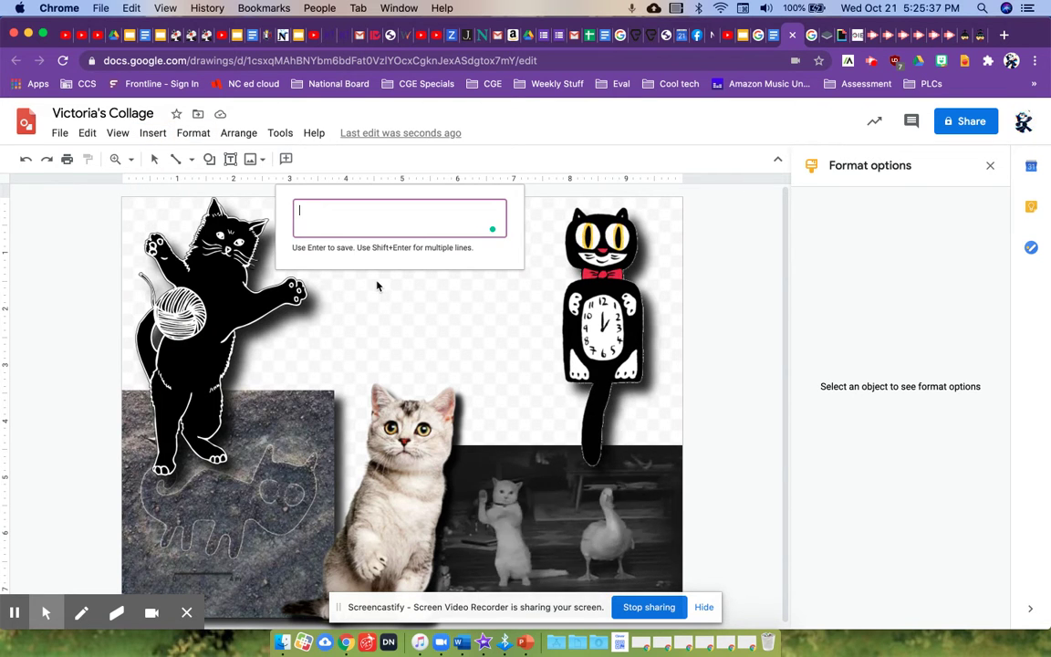
type("Vic")
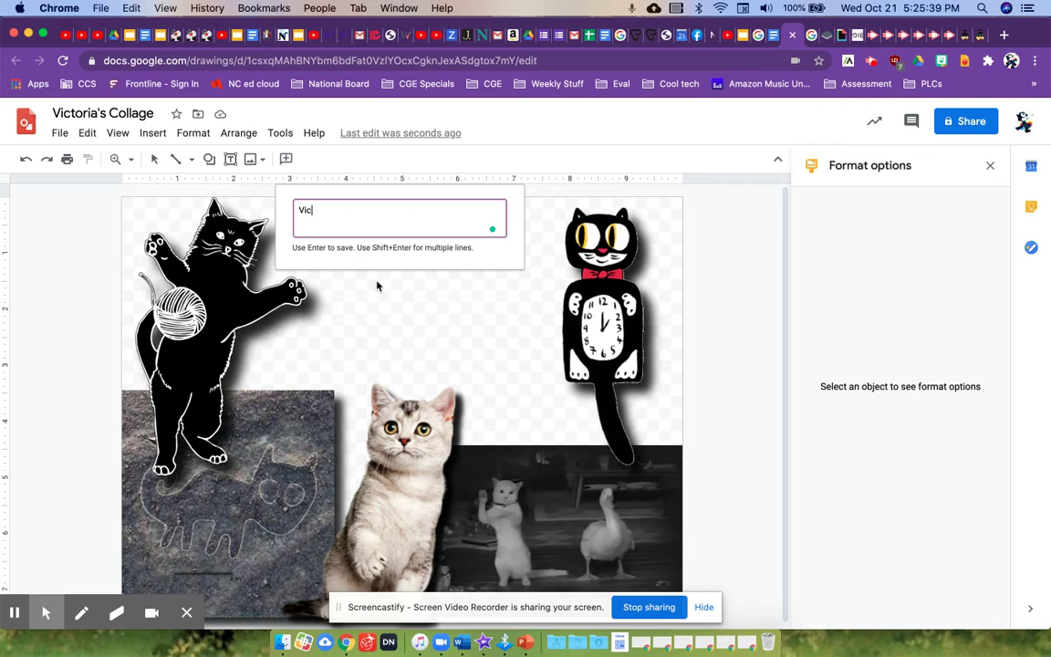
type("toria")
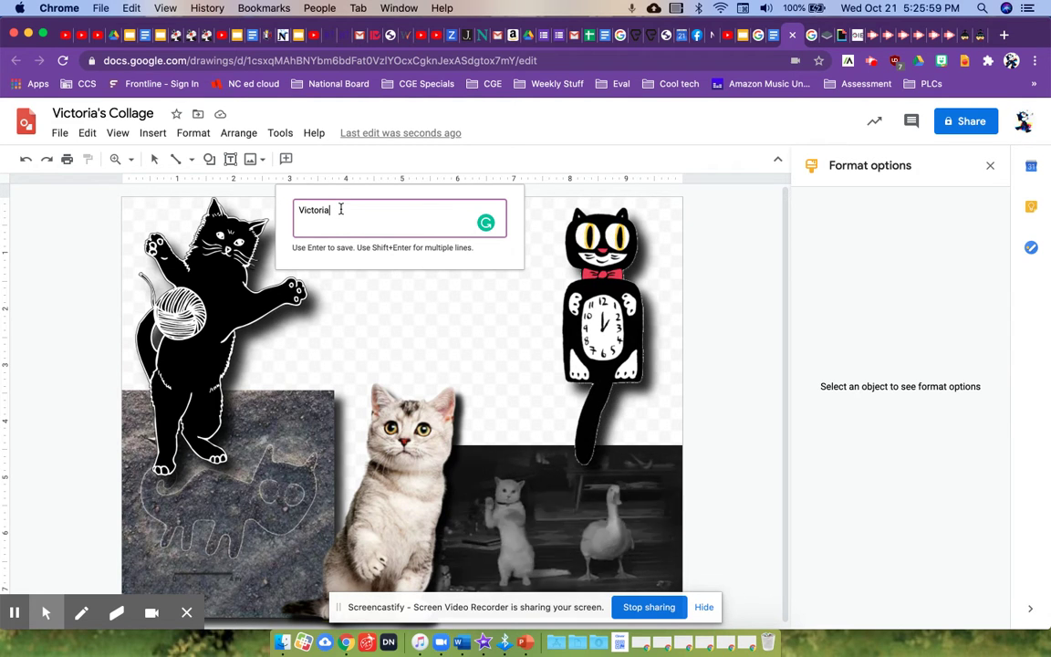
key("Return")
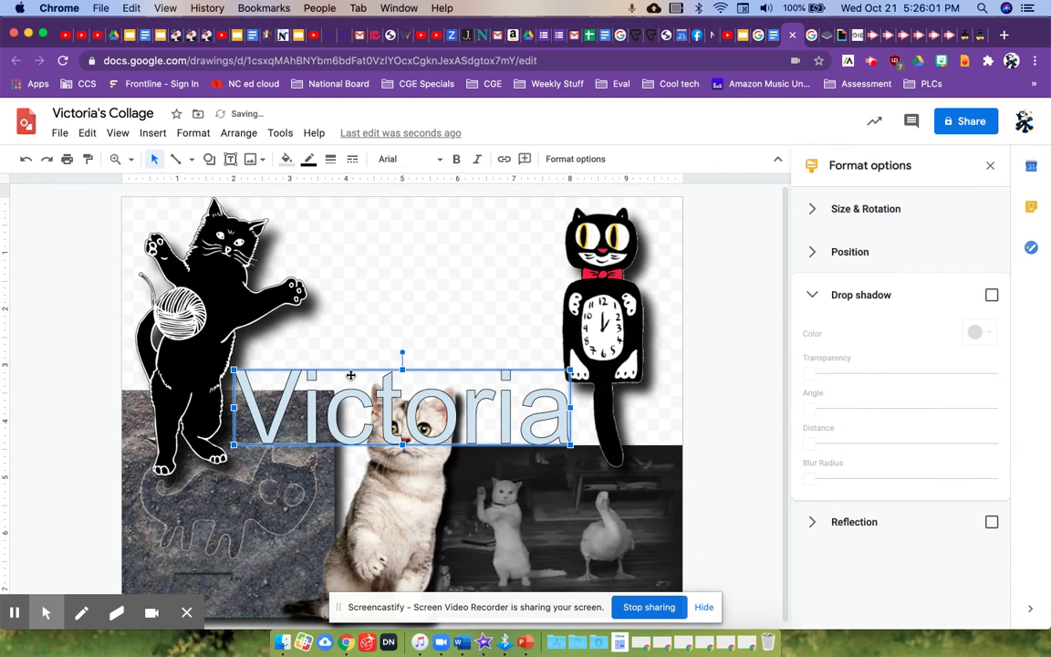
left_click_drag(350, 368, 364, 211)
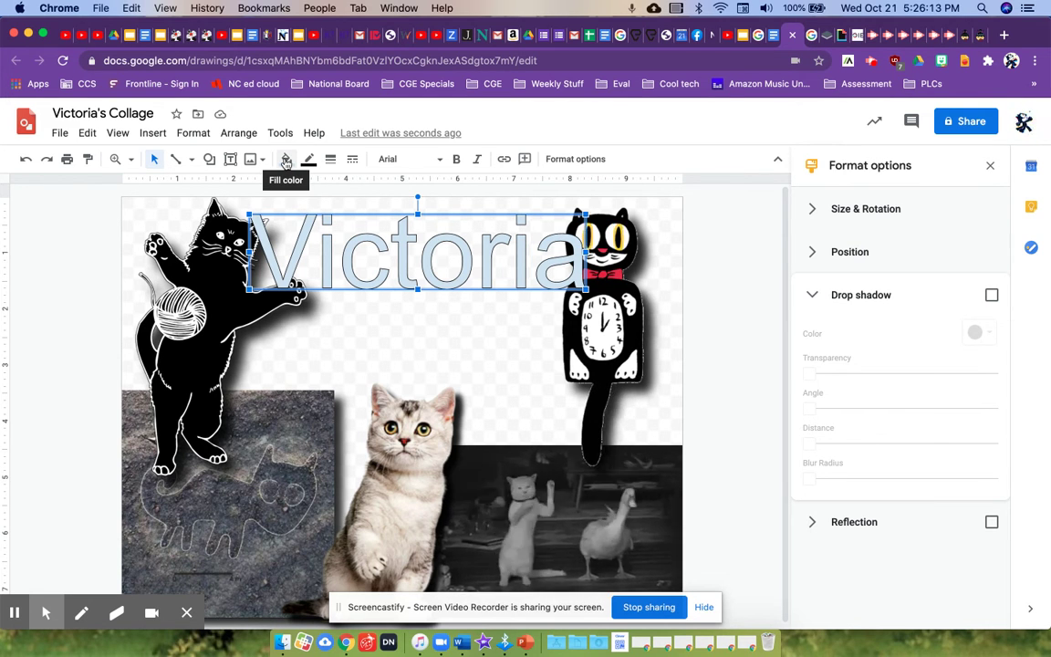
Create a custom linear gradient fill for the word art, set its first stop to bright red and select the end stop.
left_click(286, 161)
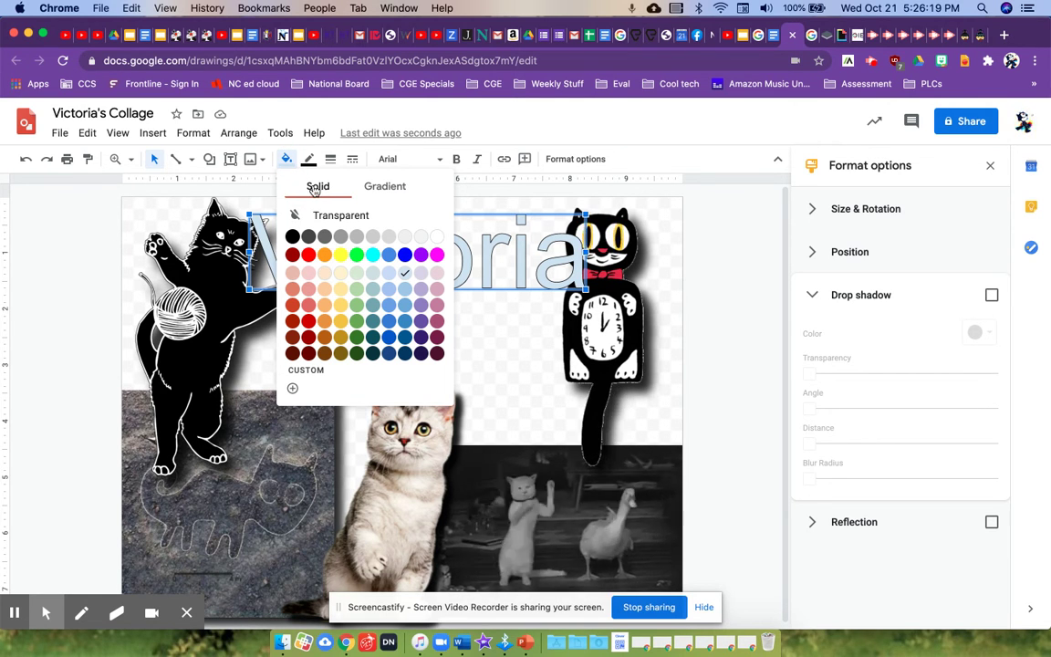
left_click(385, 187)
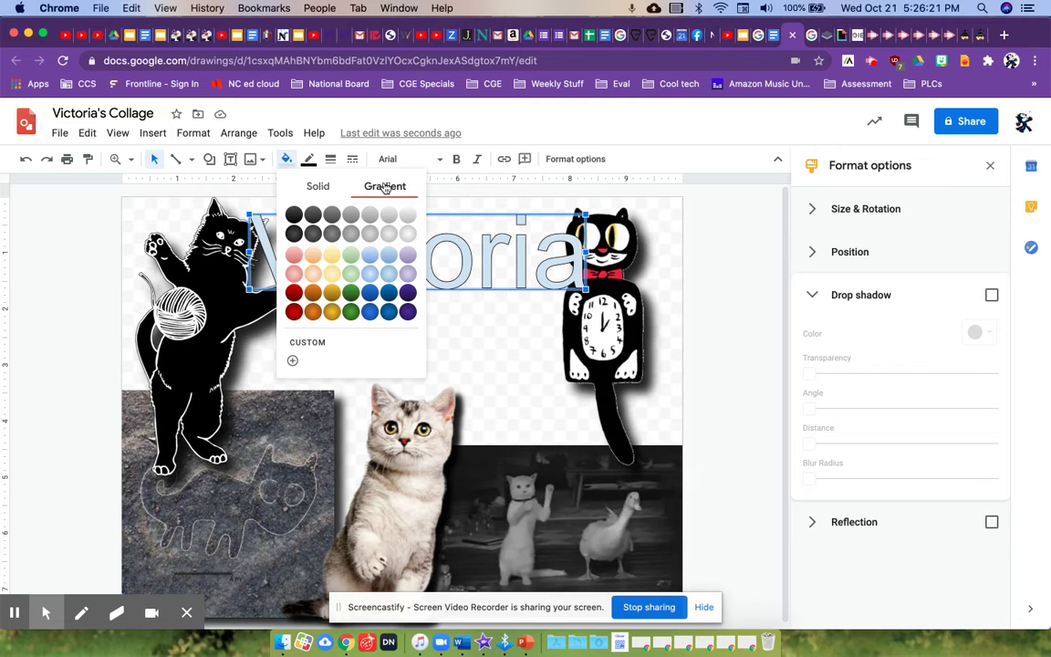
left_click(321, 342)
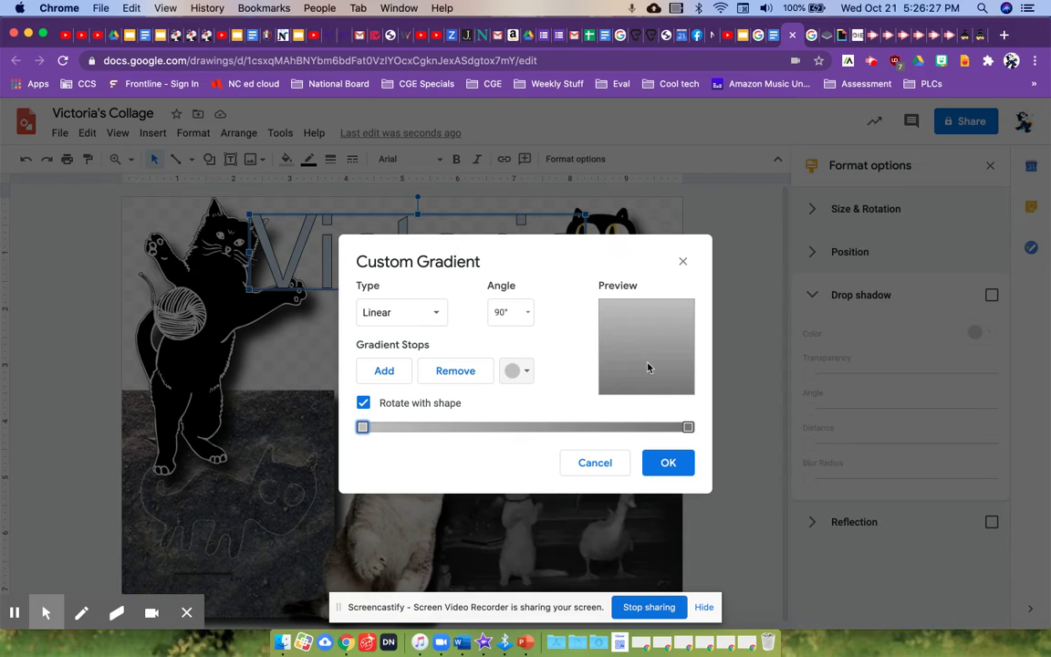
left_click(646, 351)
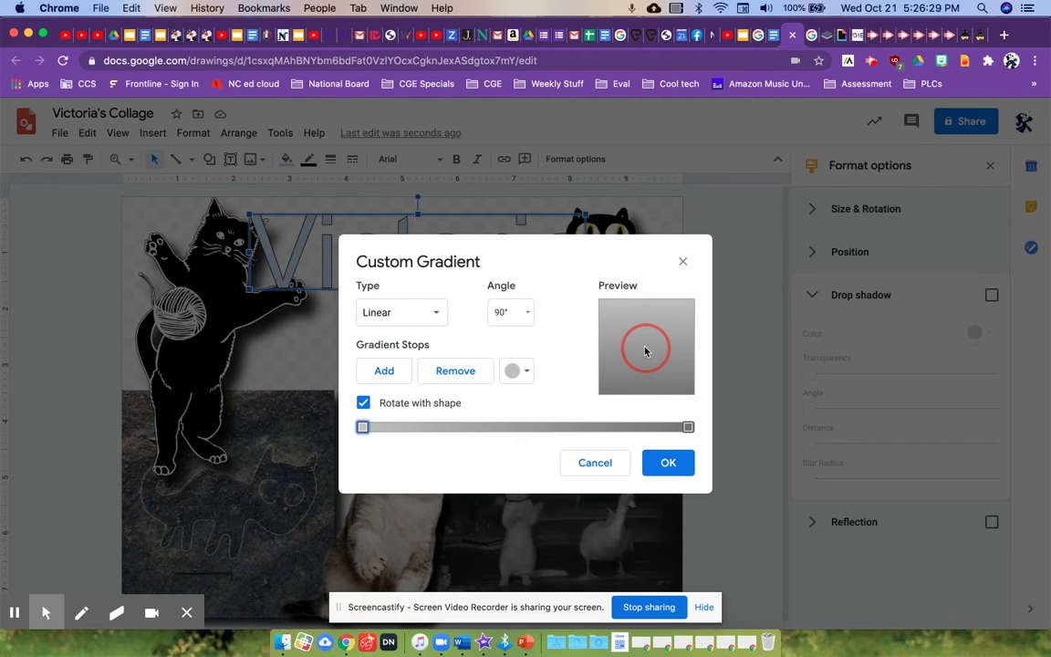
left_click(516, 371)
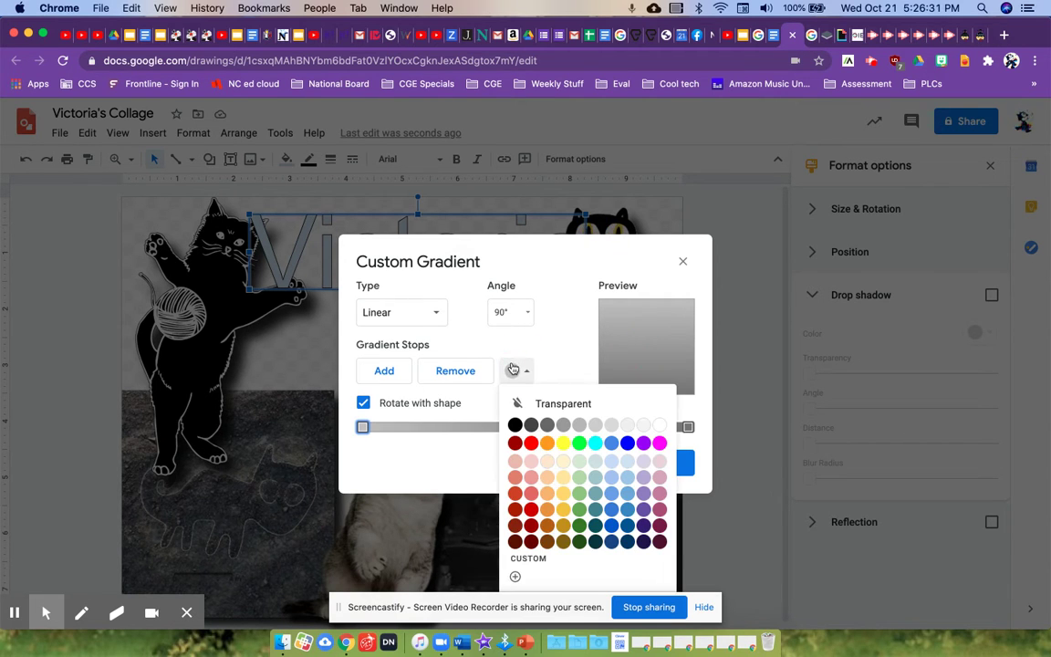
left_click(531, 443)
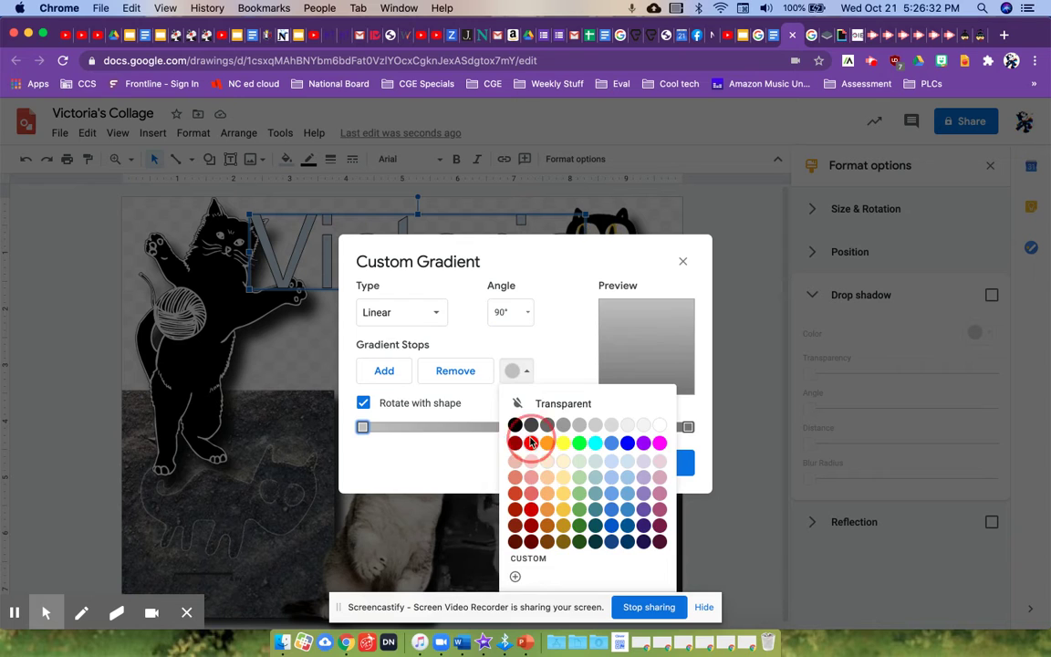
left_click(688, 427)
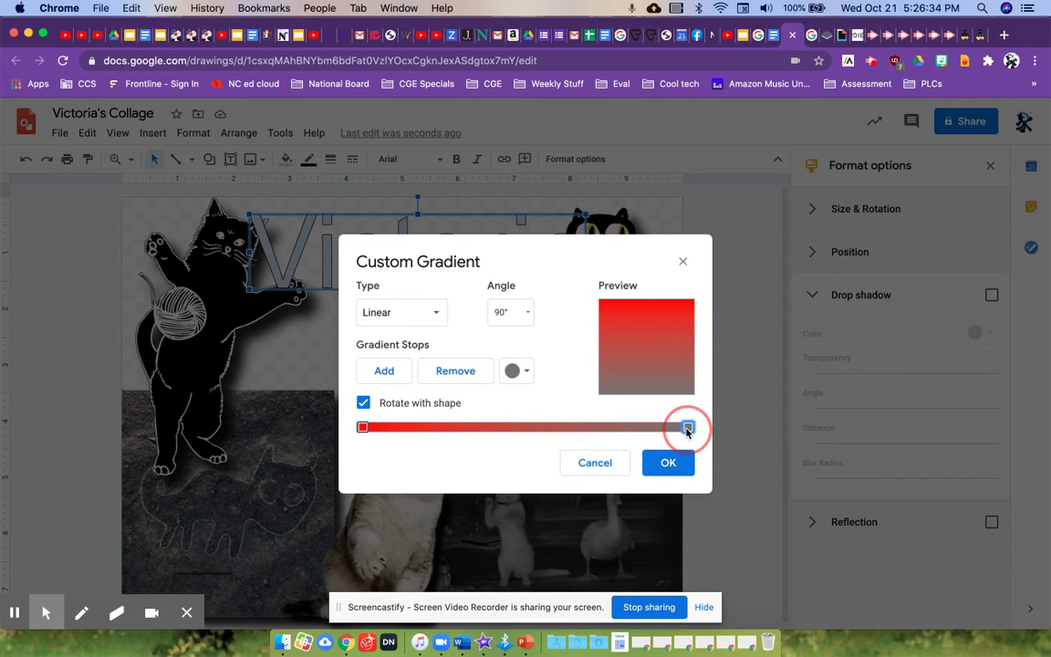
Try yellow, green and purple as the colour of the gradient's end stop.
left_click(518, 371)
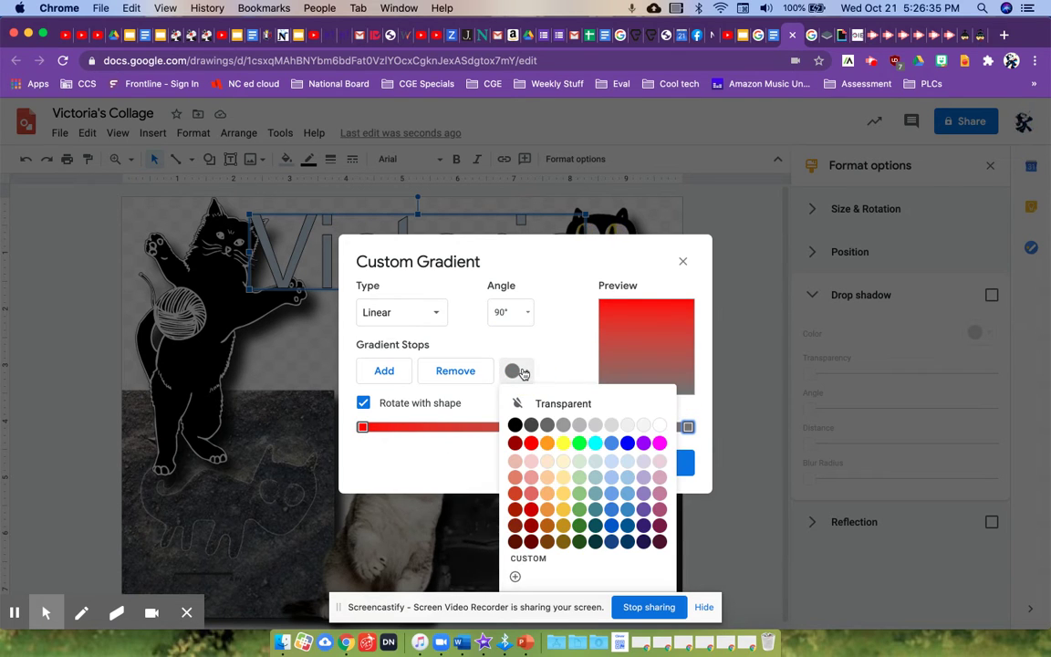
left_click(563, 444)
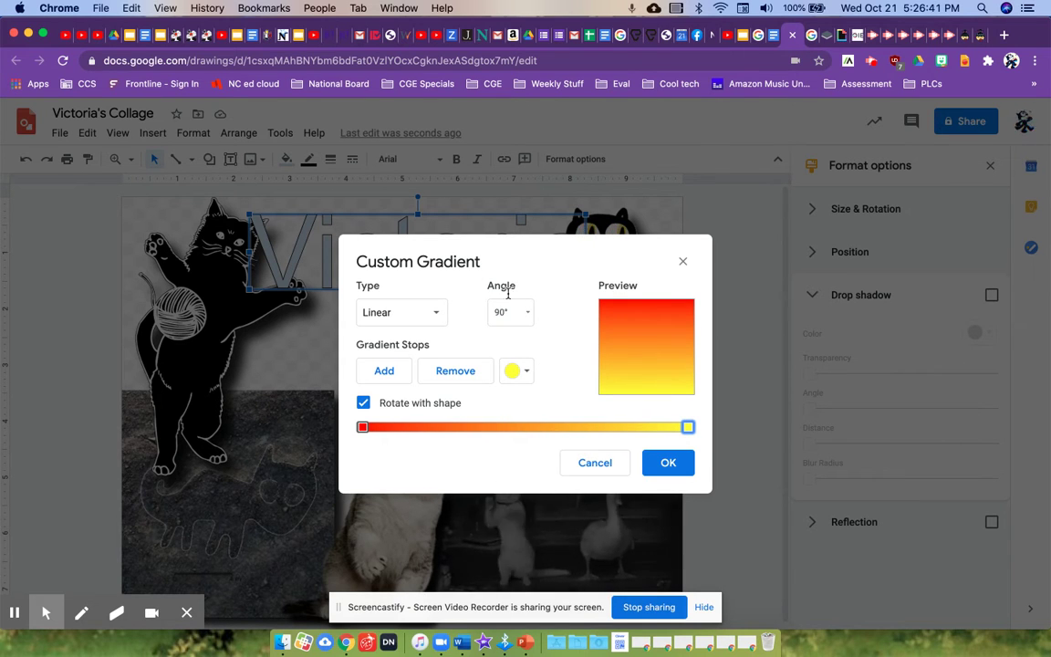
left_click(430, 315)
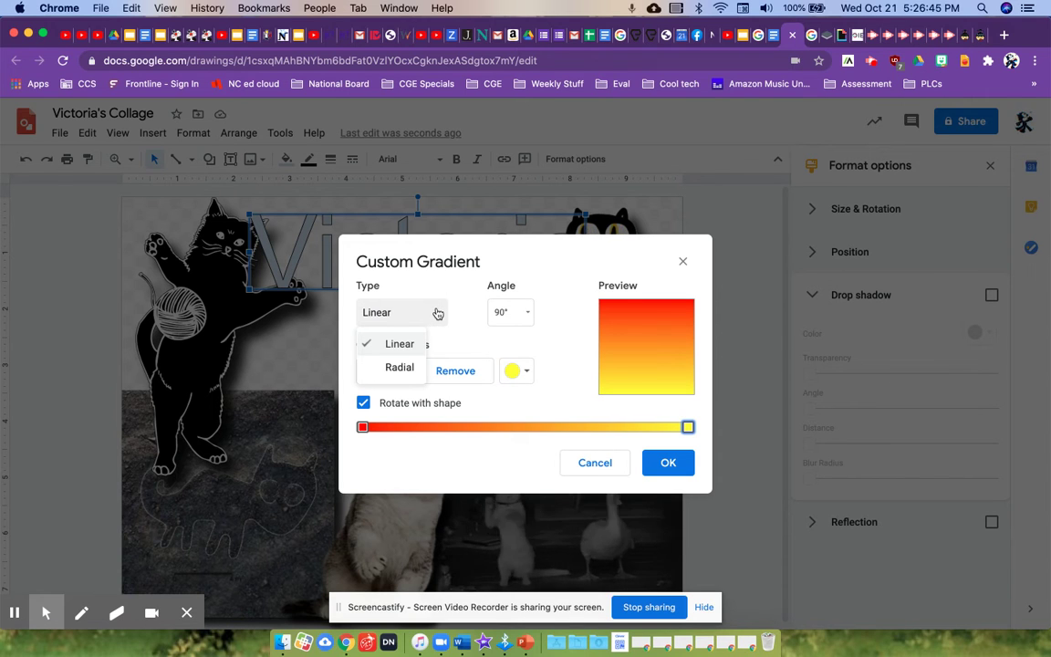
left_click(438, 313)
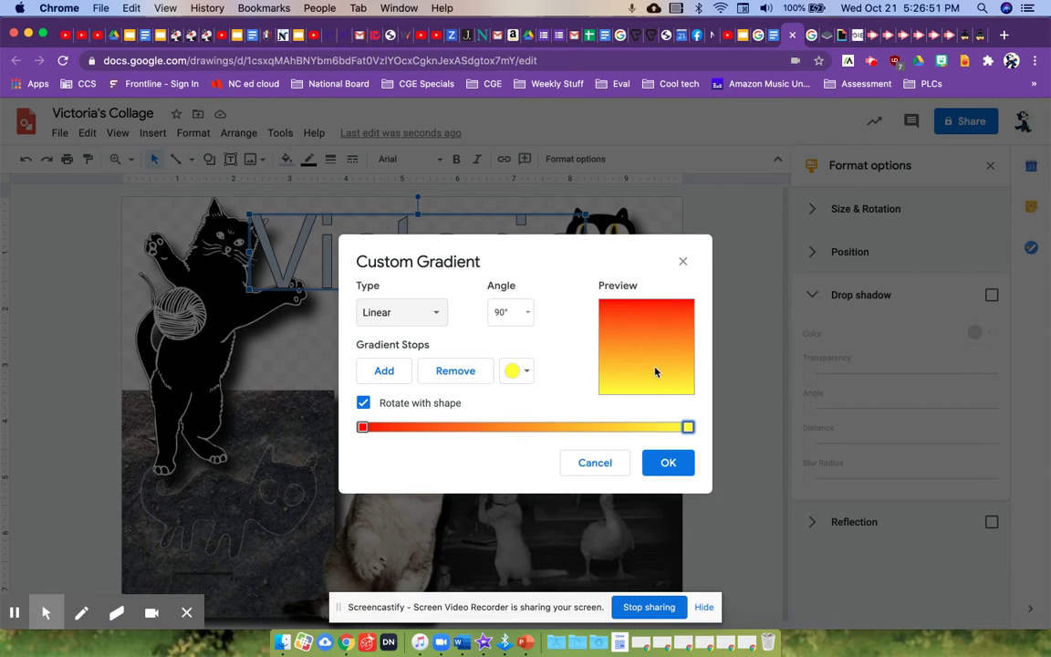
left_click(529, 371)
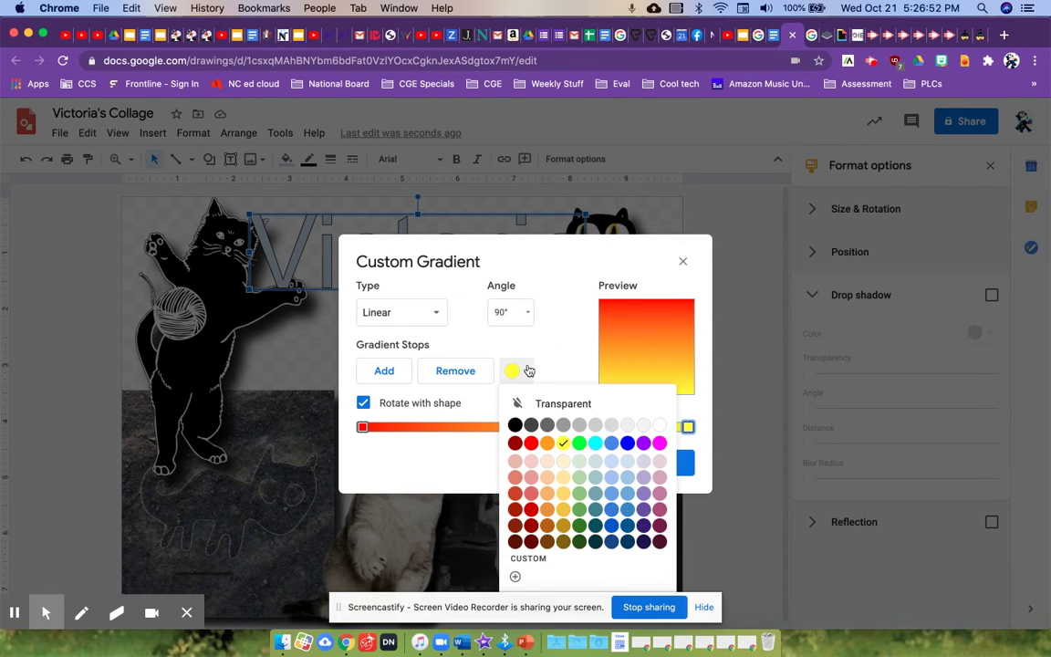
left_click(580, 442)
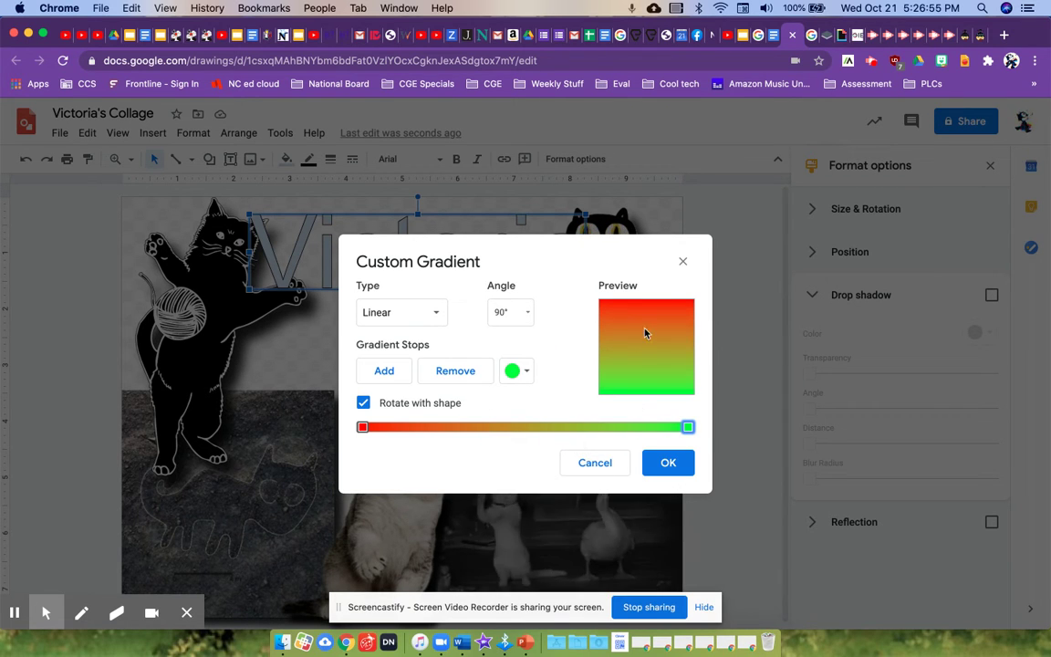
left_click(527, 372)
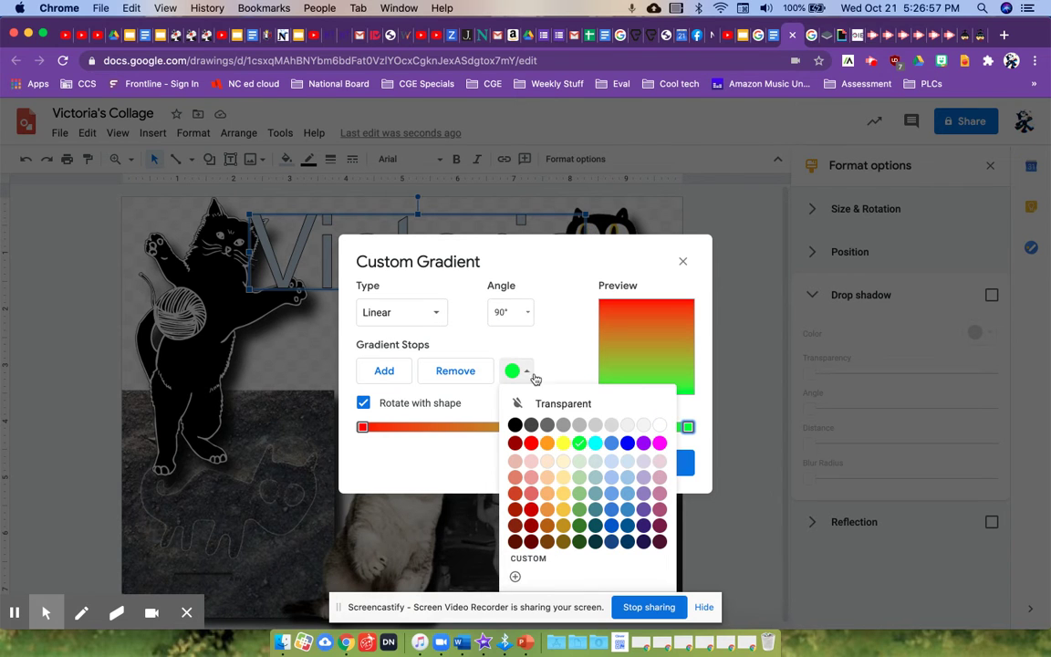
left_click(643, 443)
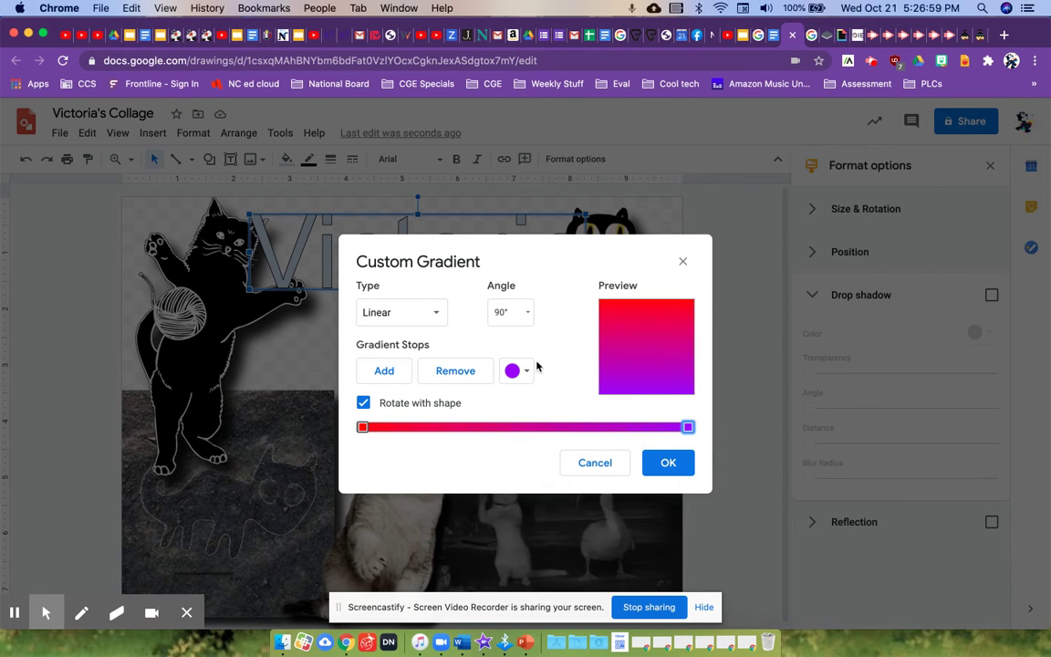
Set the gradient's end stop to orange and apply the custom gradient to the word art.
left_click(525, 370)
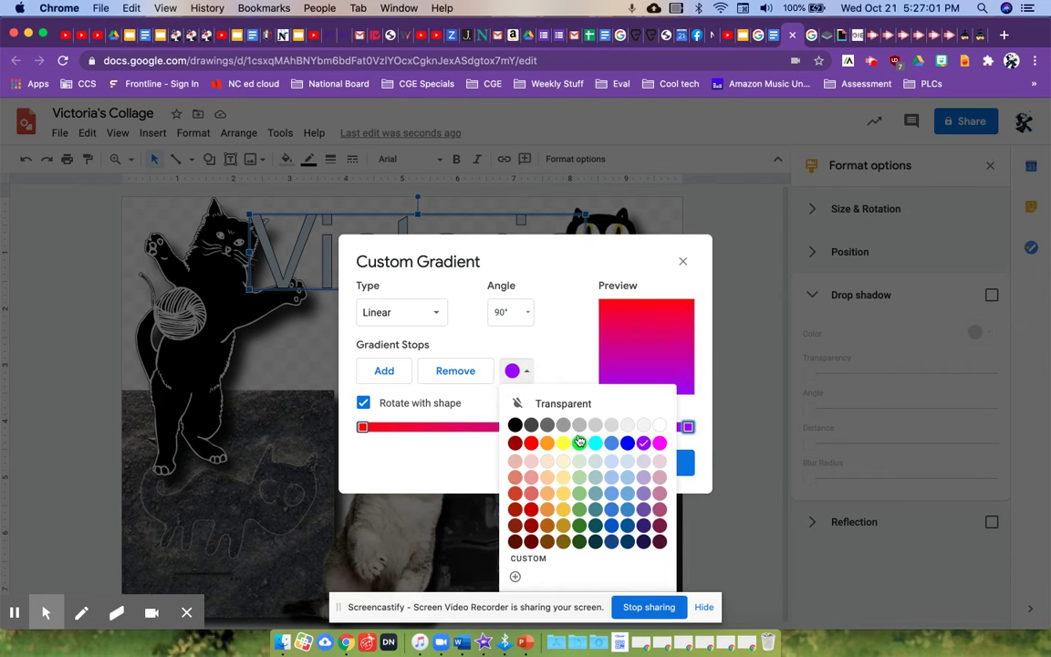
left_click(550, 444)
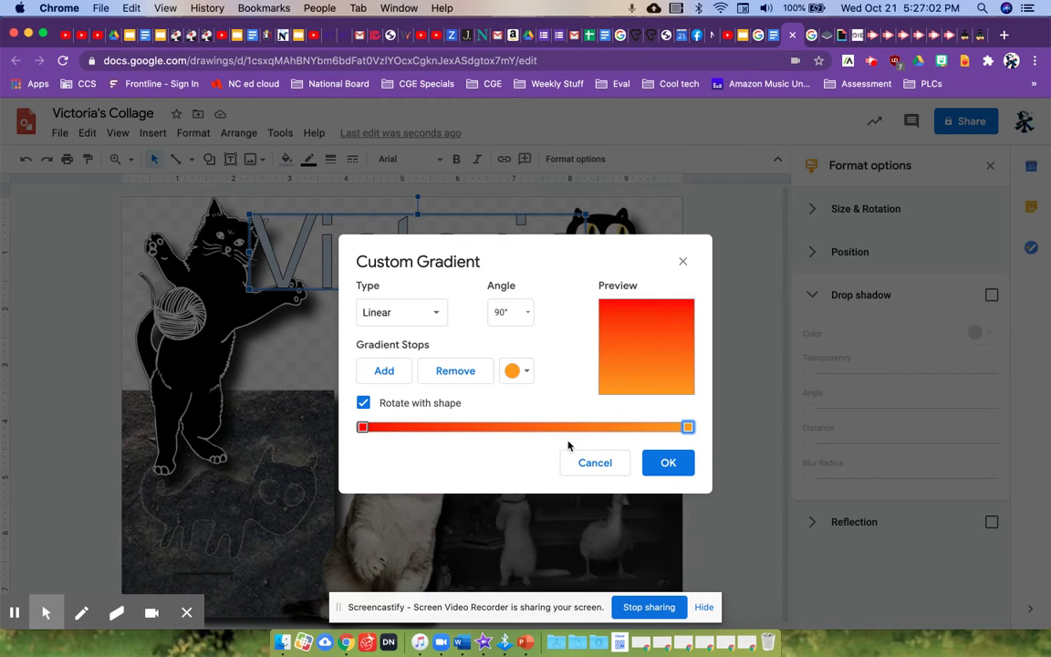
left_click(668, 464)
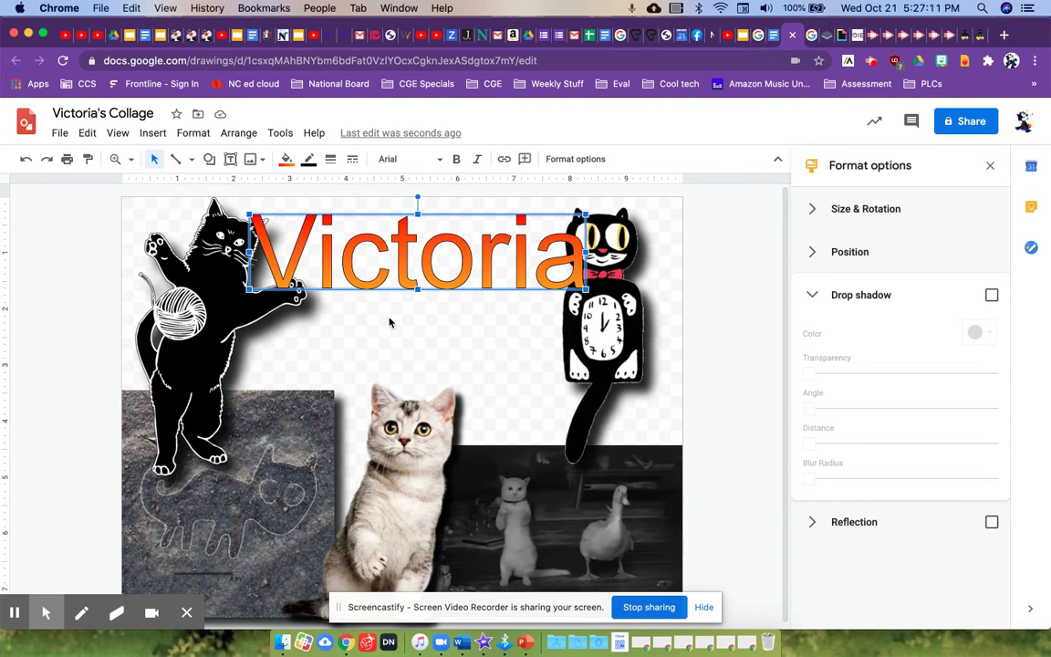
Browse the catalogue of additional fonts for the word art, then close it without adding any.
left_click(402, 161)
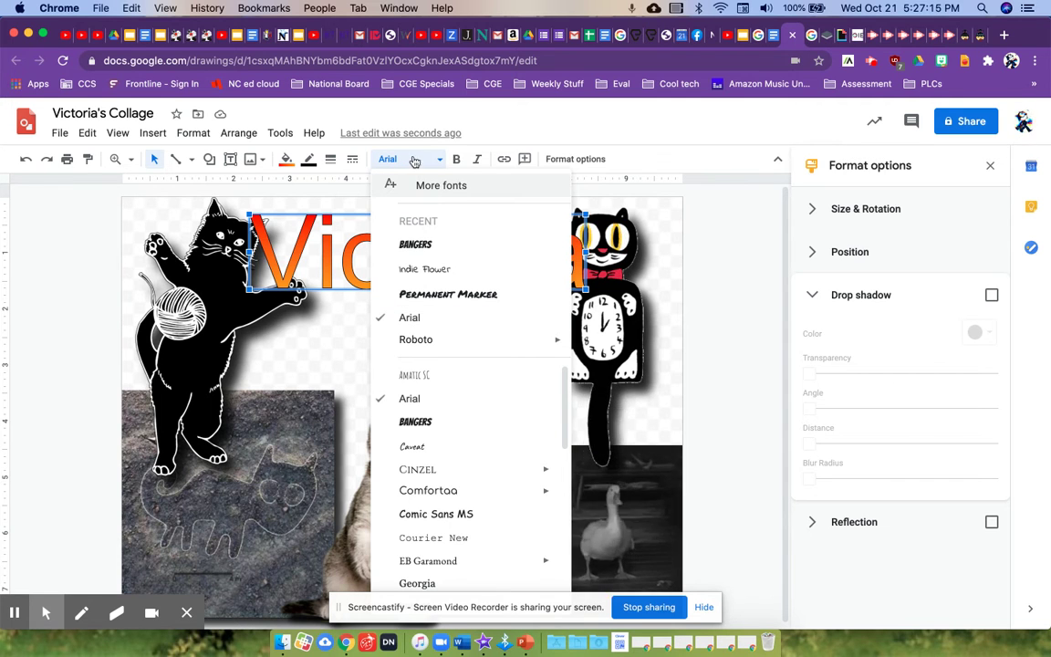
left_click(423, 186)
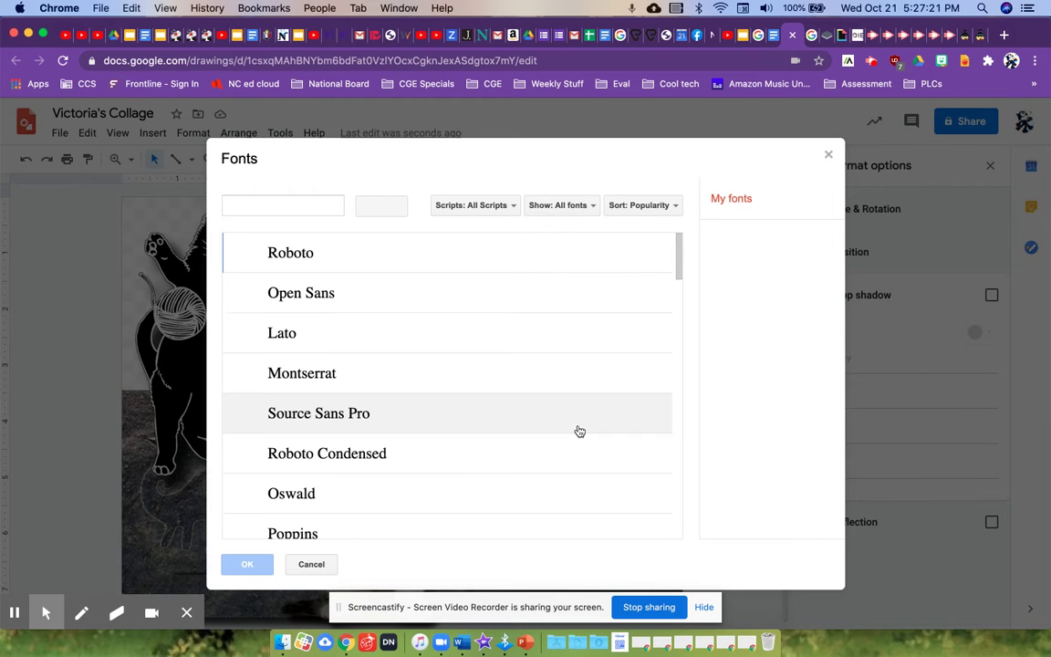
scroll(579, 428, "down", 2)
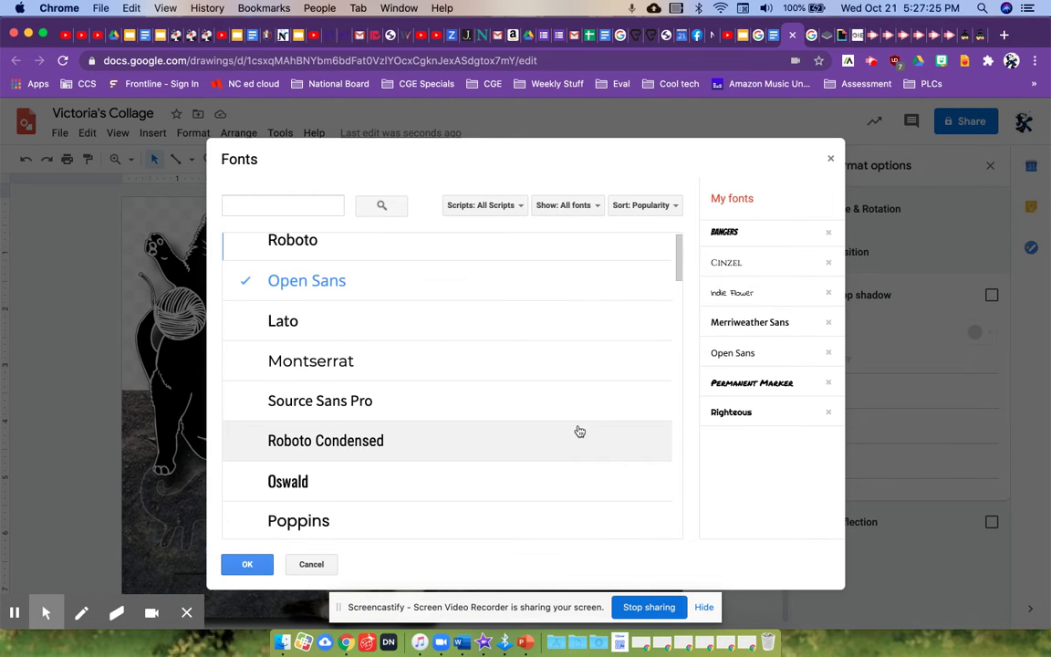
scroll(579, 431, "down", 15)
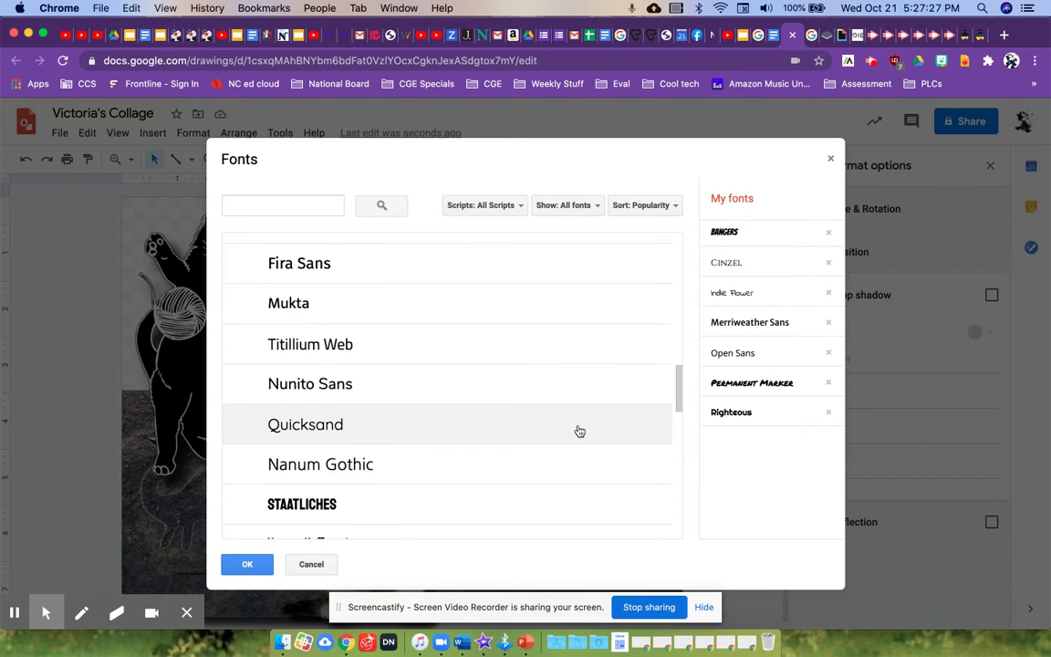
scroll(580, 430, "down", 5)
scroll(579, 430, "down", 10)
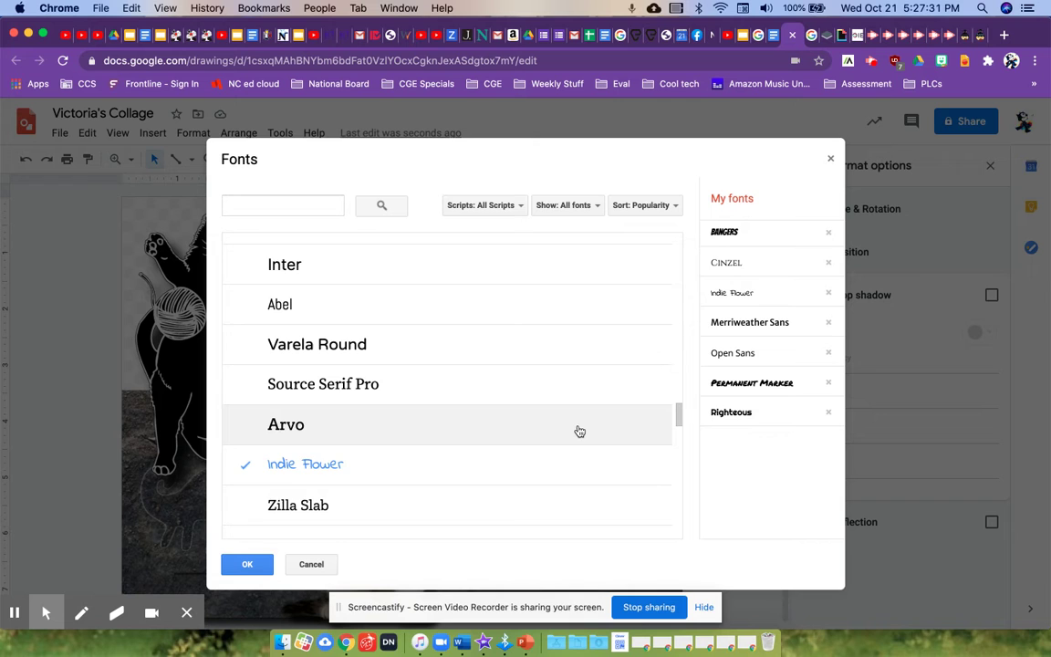
scroll(580, 430, "down", 10)
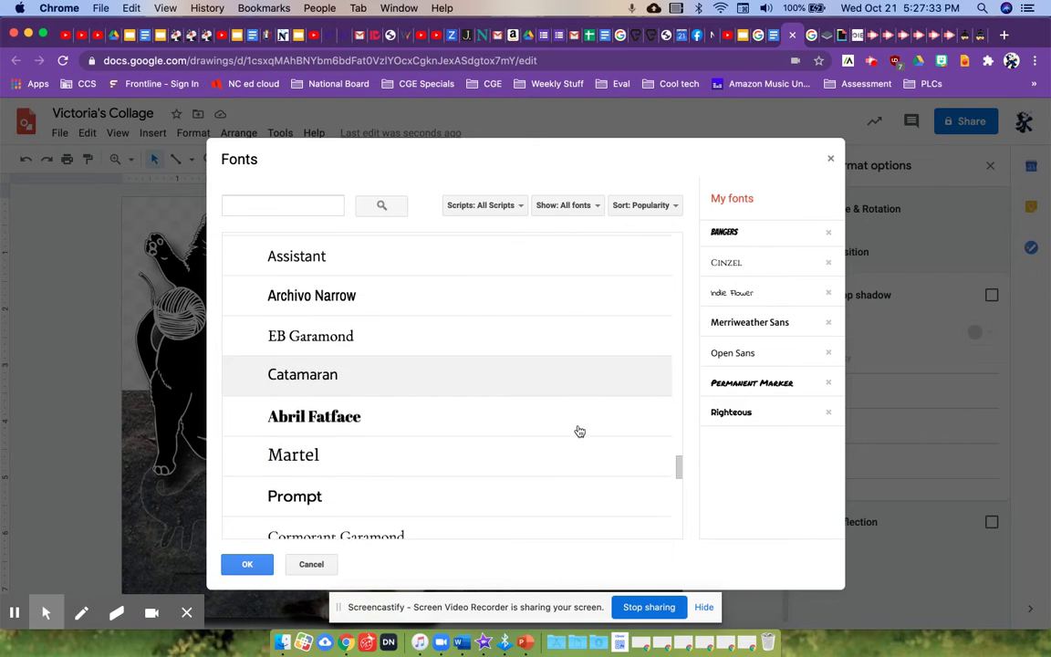
scroll(580, 431, "down", 5)
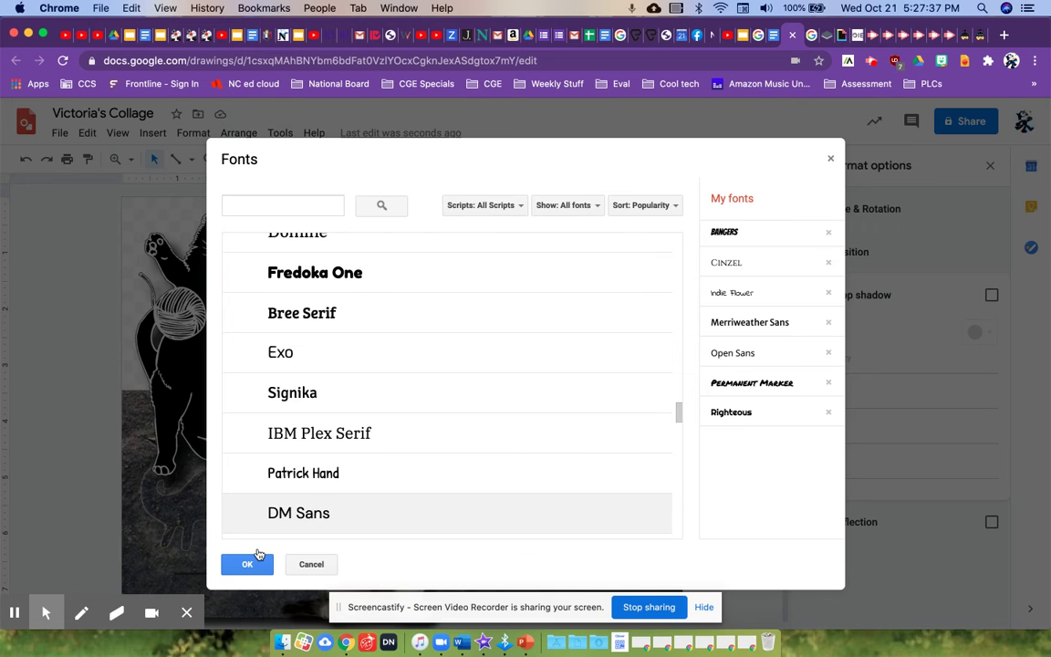
left_click(309, 565)
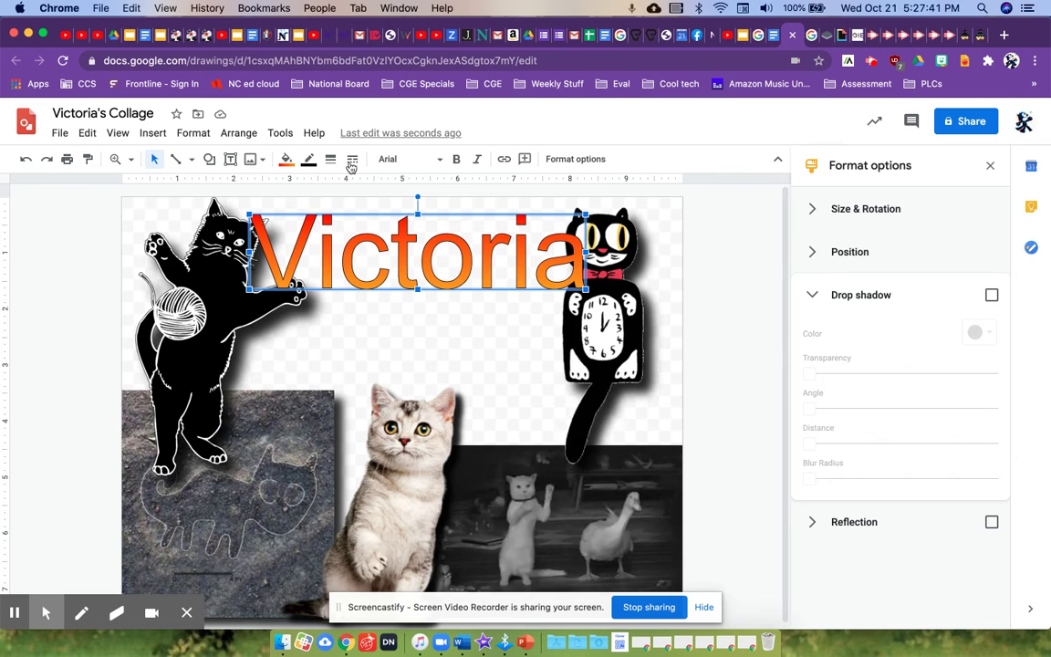
Change the word art's font to Bangers and shift it sideways to fit between the black cat and the cat clock.
left_click(436, 161)
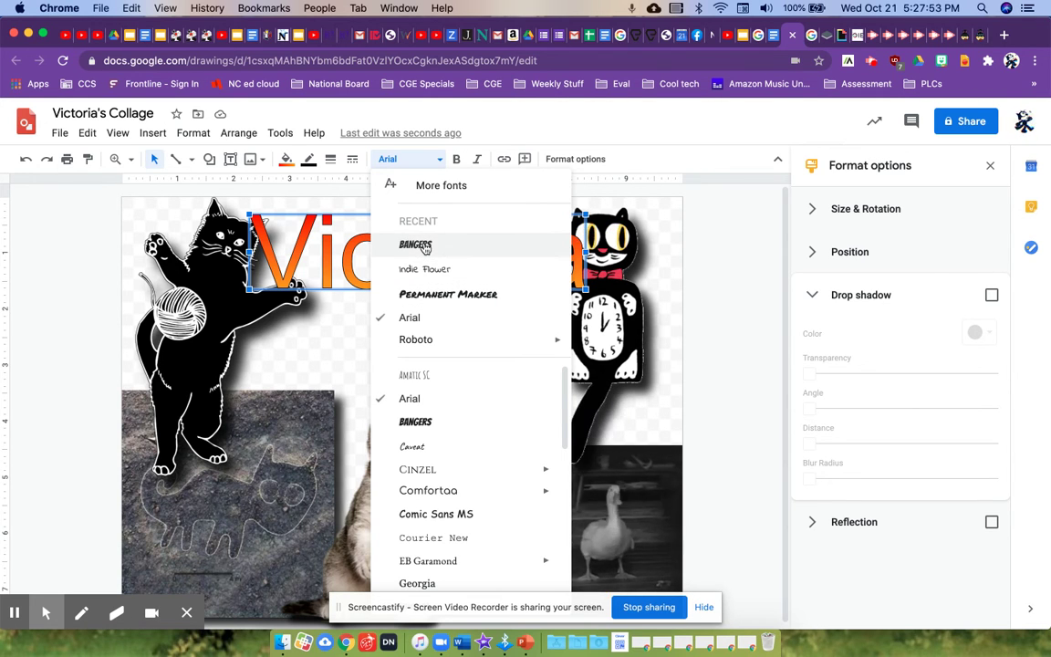
left_click(424, 245)
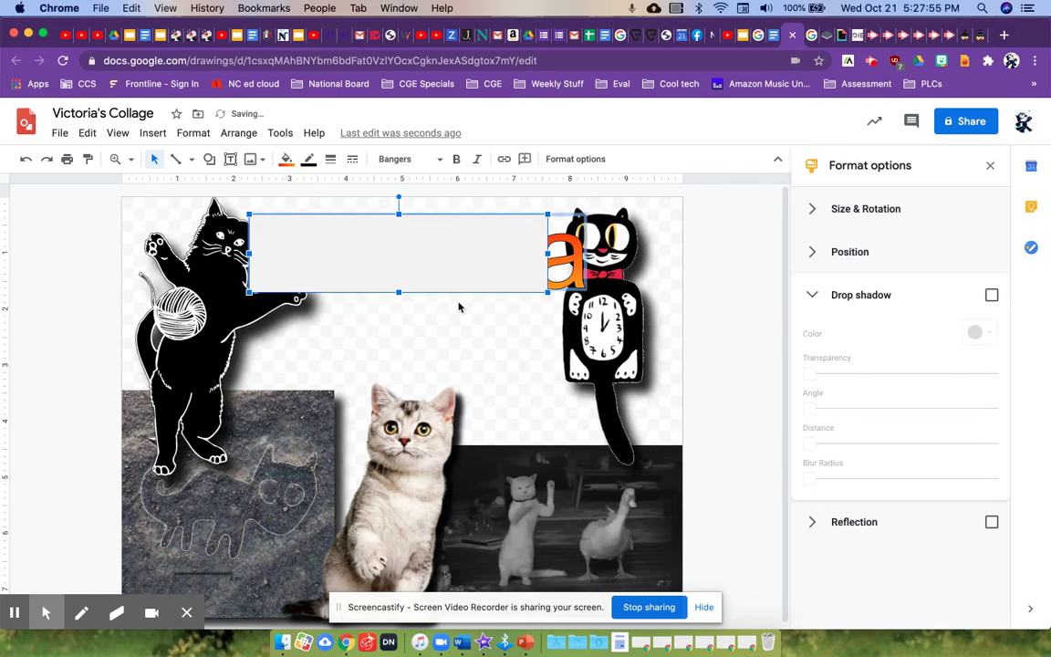
left_click_drag(431, 214, 450, 213)
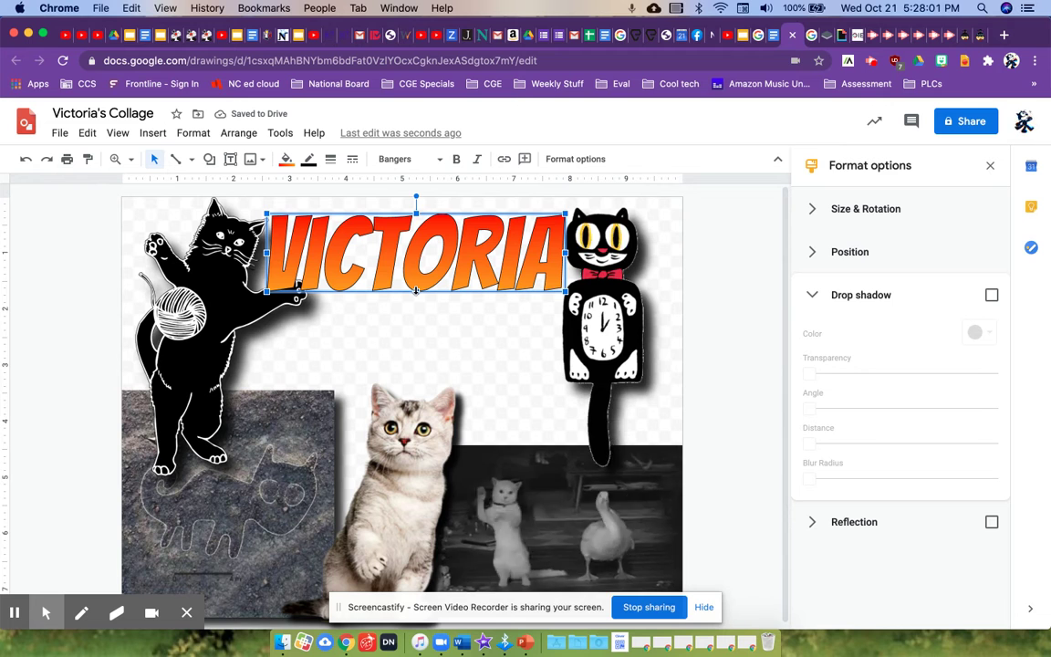
Stretch the name word art vertically until its lower edge sits just above the kitten's head.
left_click_drag(417, 290, 418, 362)
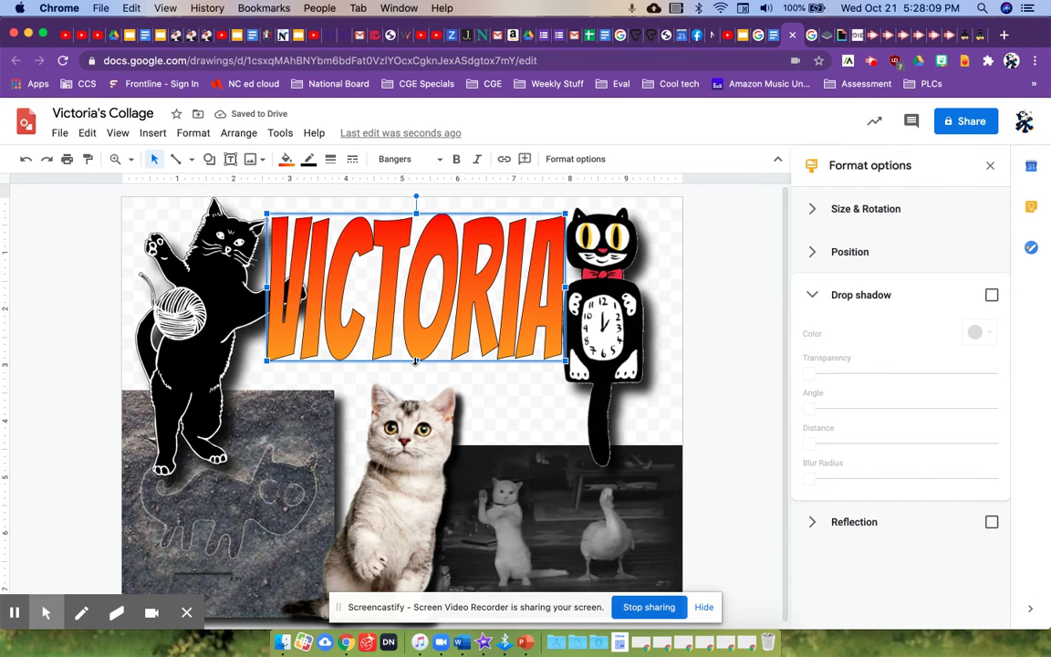
left_click_drag(416, 360, 412, 381)
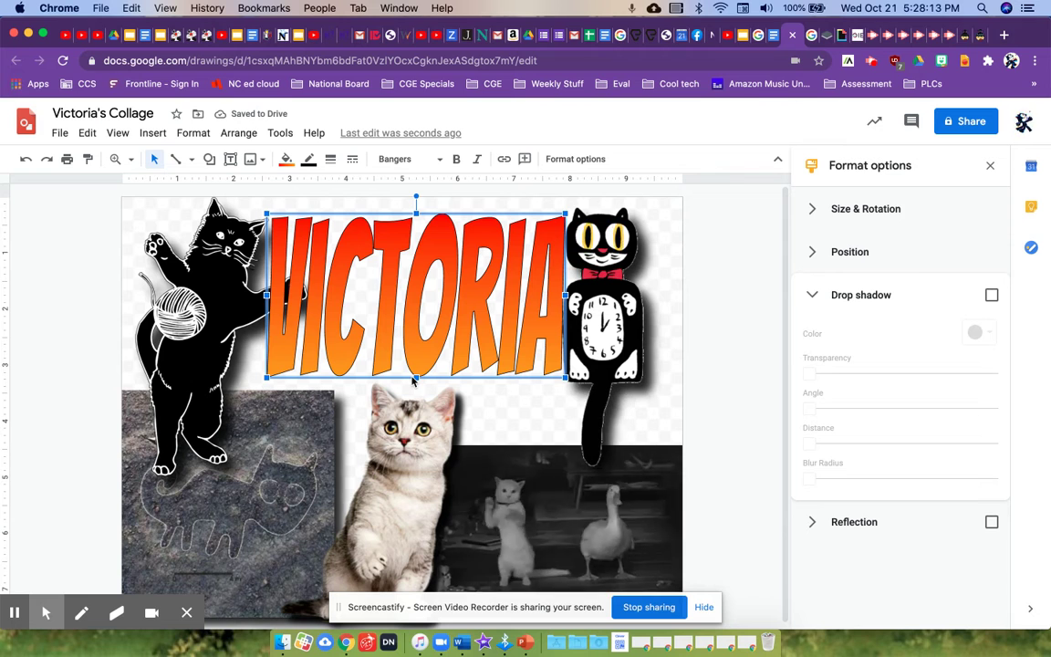
Try border weights of 2 px and 12 px on the word art and settle on 8 px.
left_click(310, 160)
left_click(314, 209)
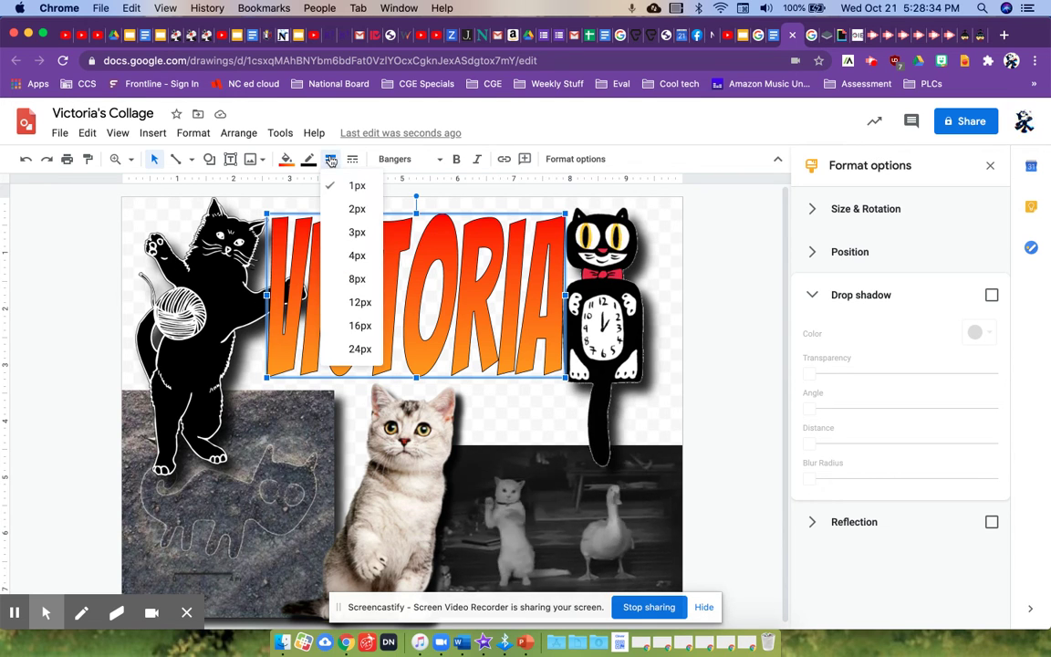
left_click(365, 209)
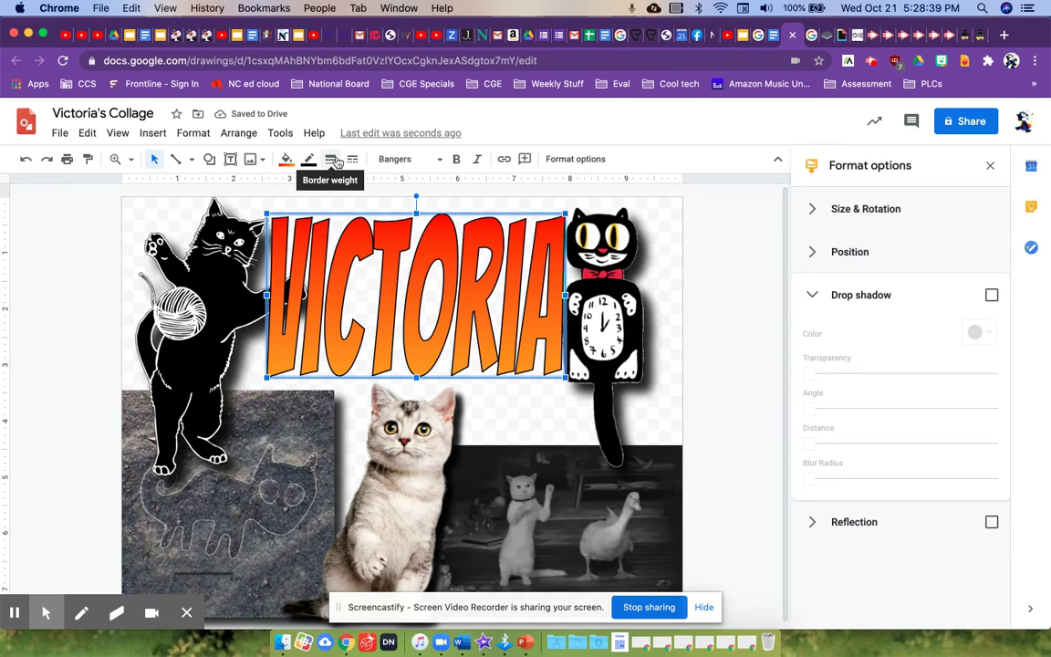
left_click(334, 160)
left_click(357, 303)
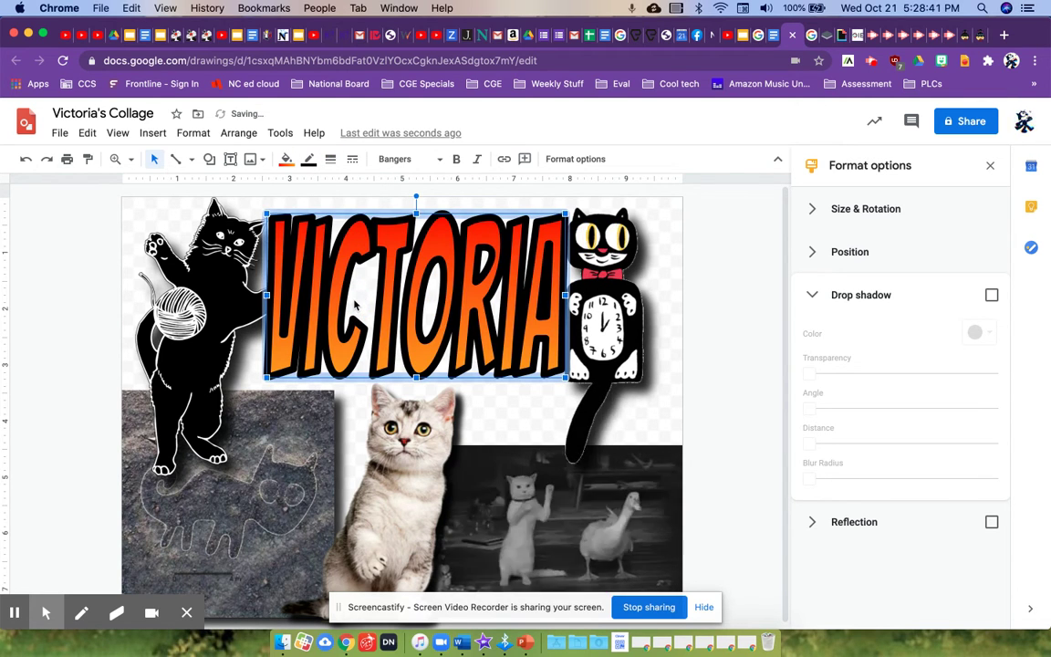
left_click(308, 160)
left_click(330, 160)
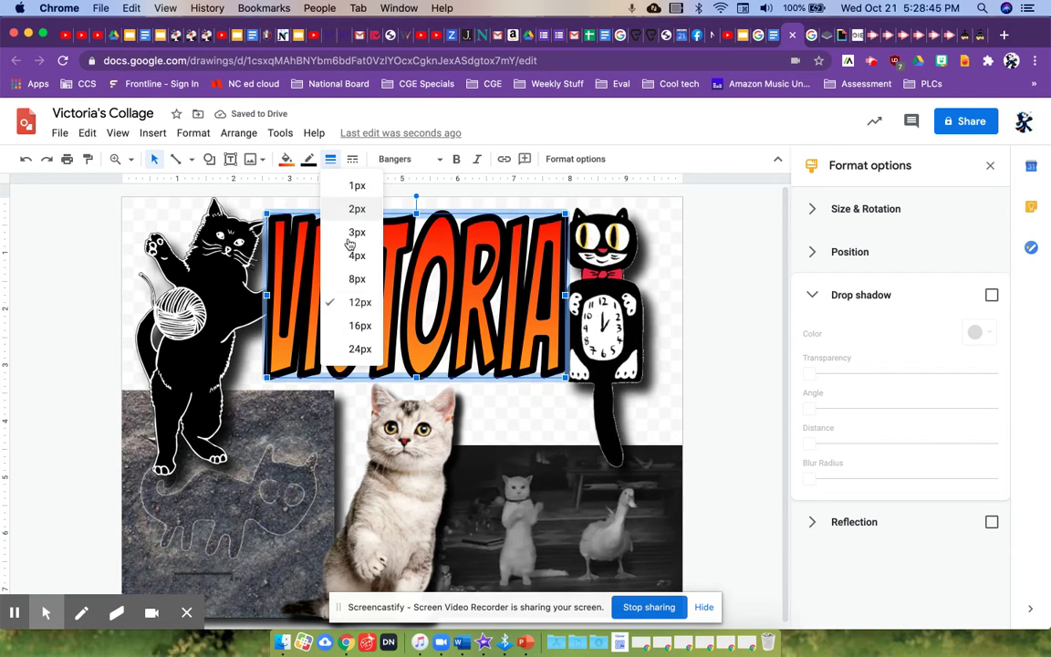
left_click(354, 278)
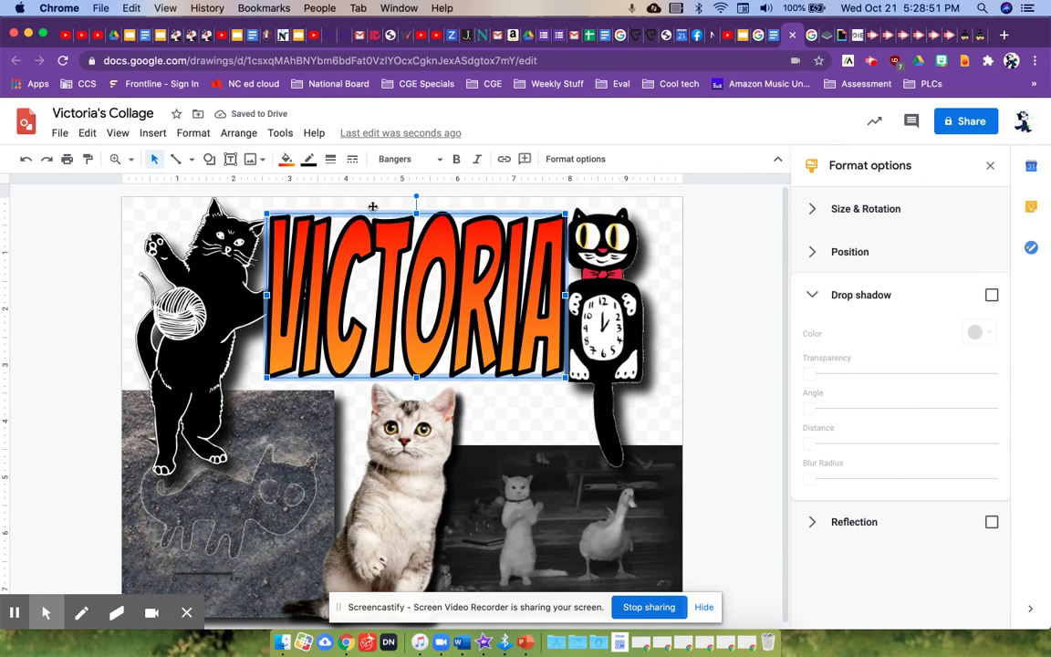
Try dotted, dashed and long dash-dot borders on the word art and return to the solid line.
left_click(353, 160)
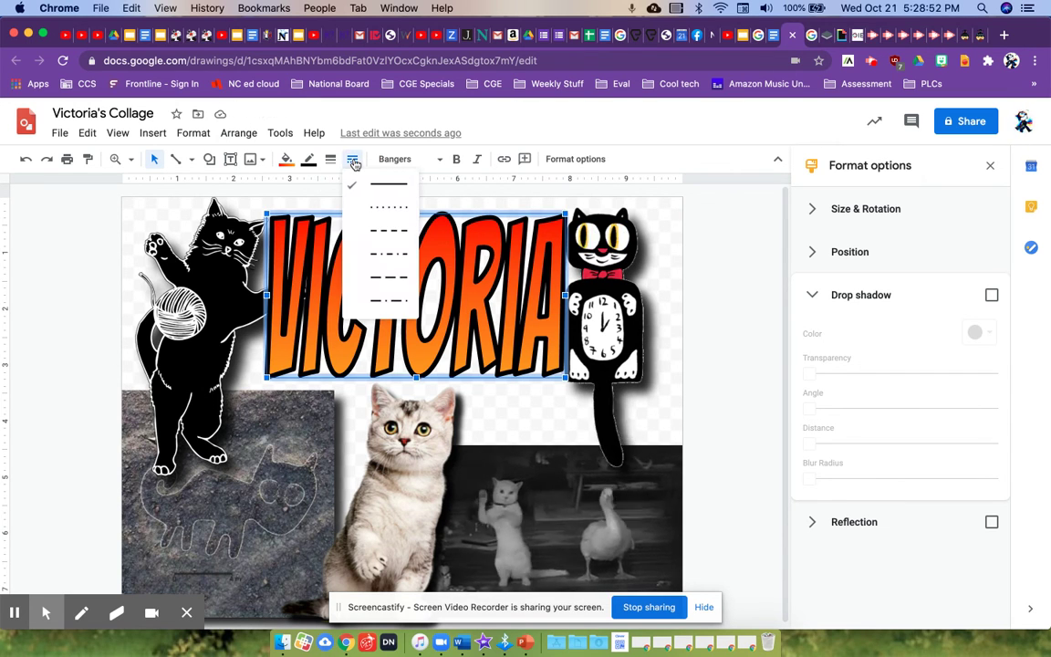
left_click(379, 211)
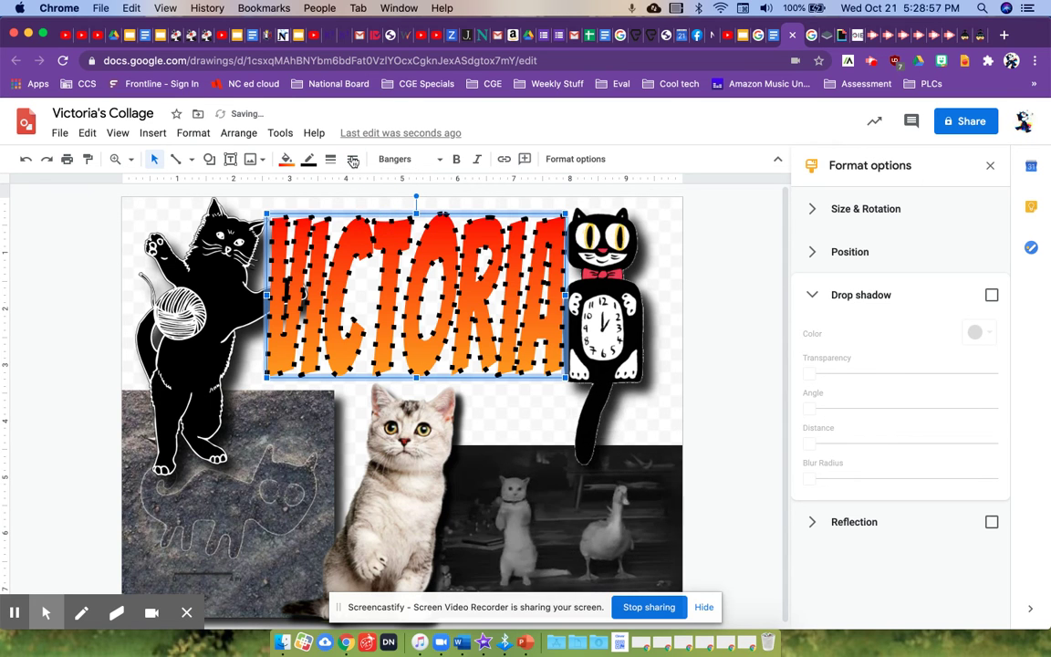
left_click(352, 161)
left_click(379, 228)
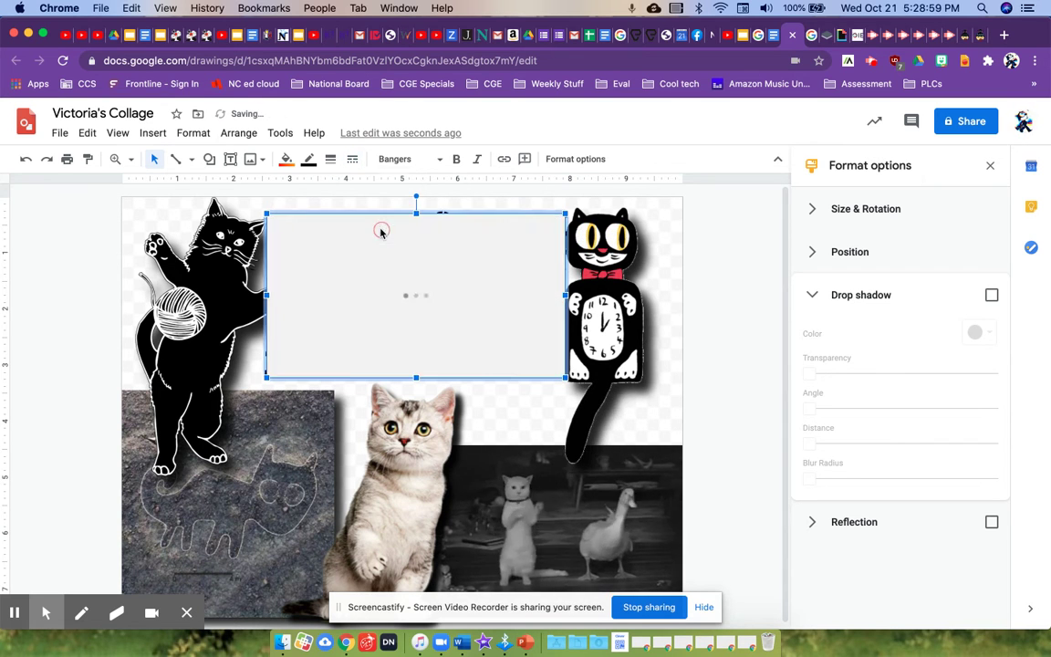
left_click(352, 159)
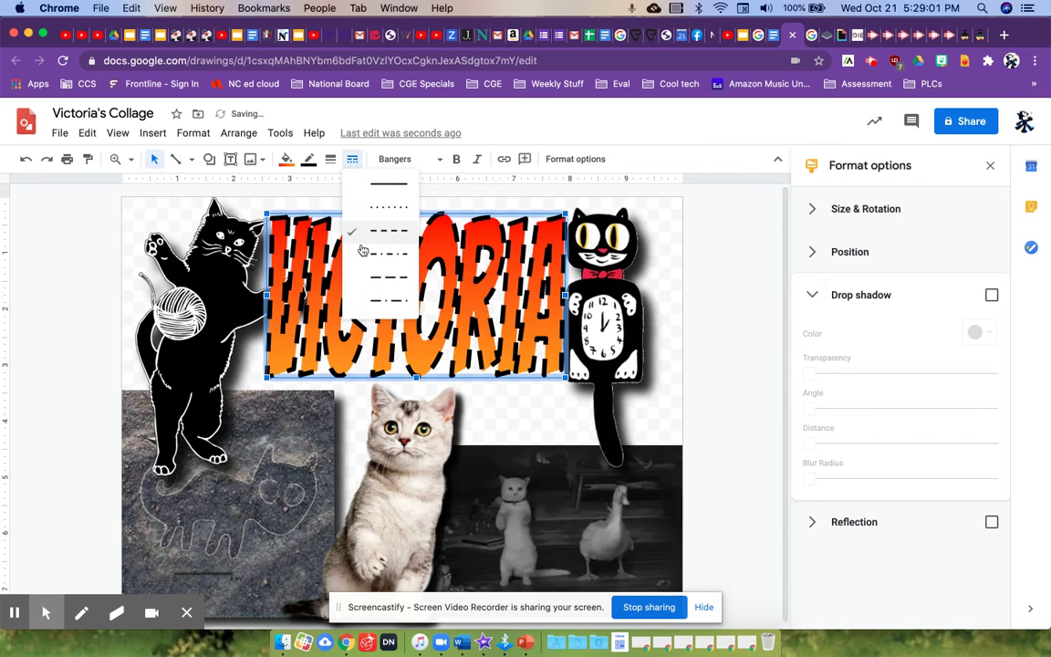
left_click(373, 303)
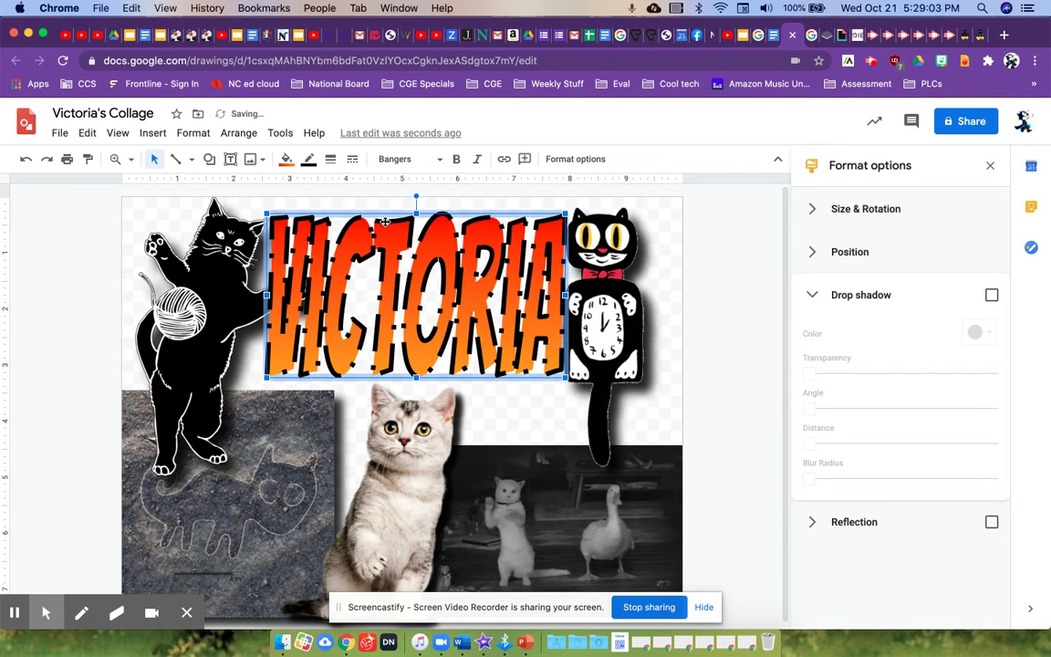
left_click(352, 158)
left_click(377, 189)
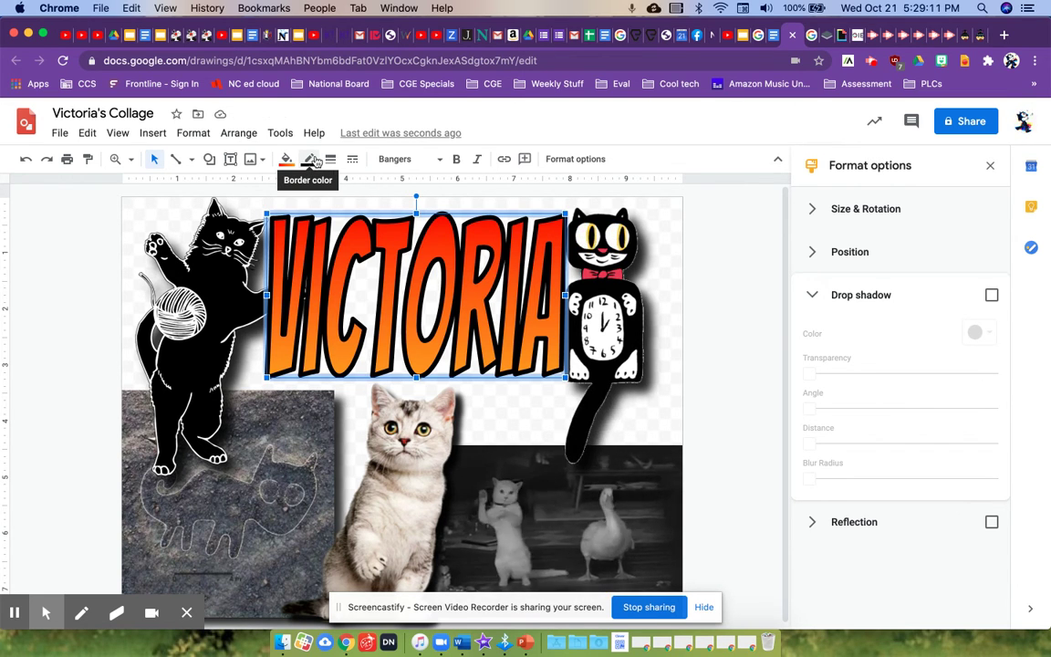
Start another custom gradient for the word art and add a yellow stop midway between the red and orange ones.
left_click(287, 159)
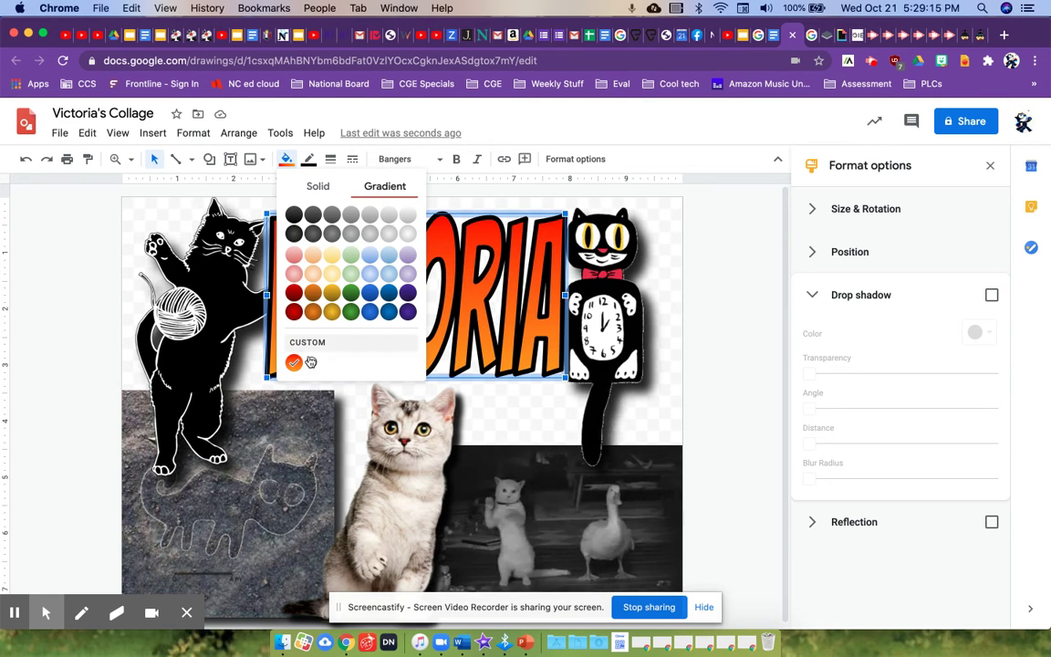
left_click(264, 323)
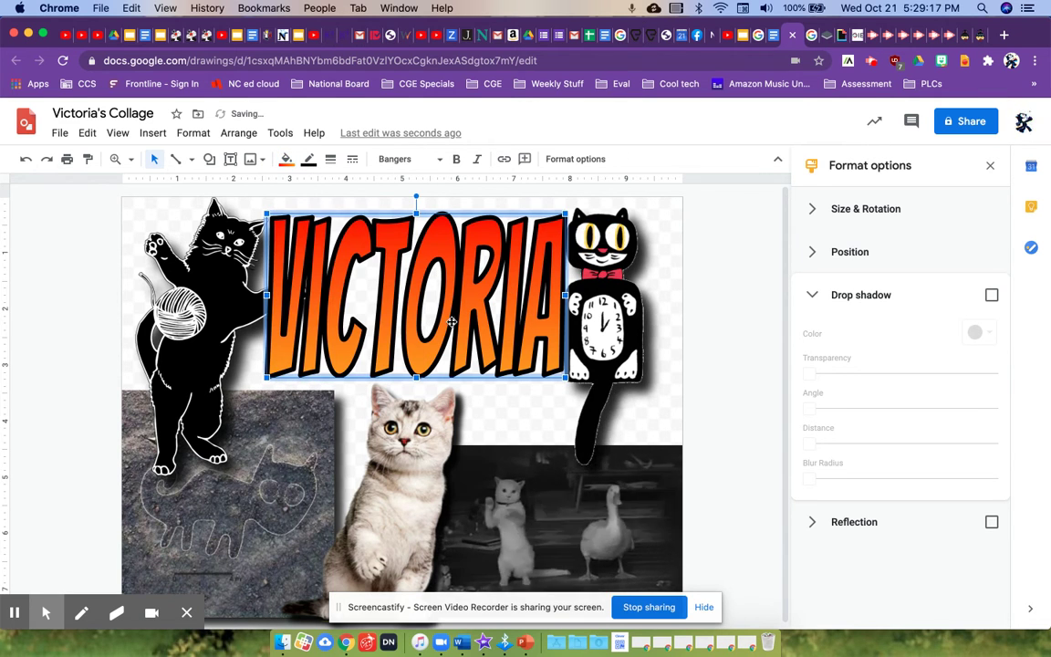
left_click(288, 160)
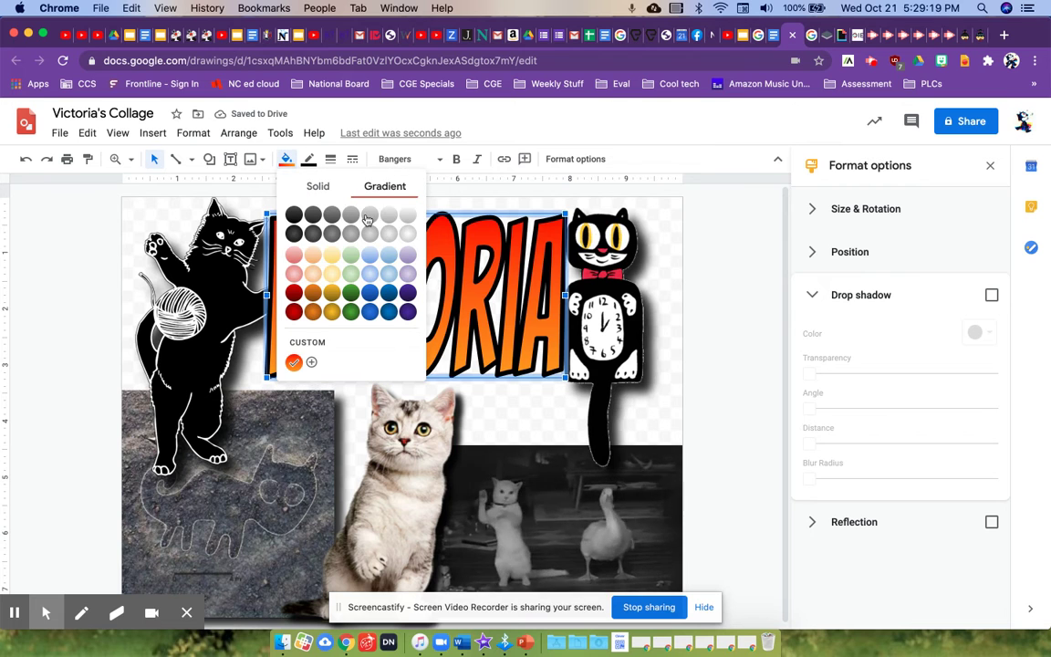
left_click(311, 362)
left_click(522, 429)
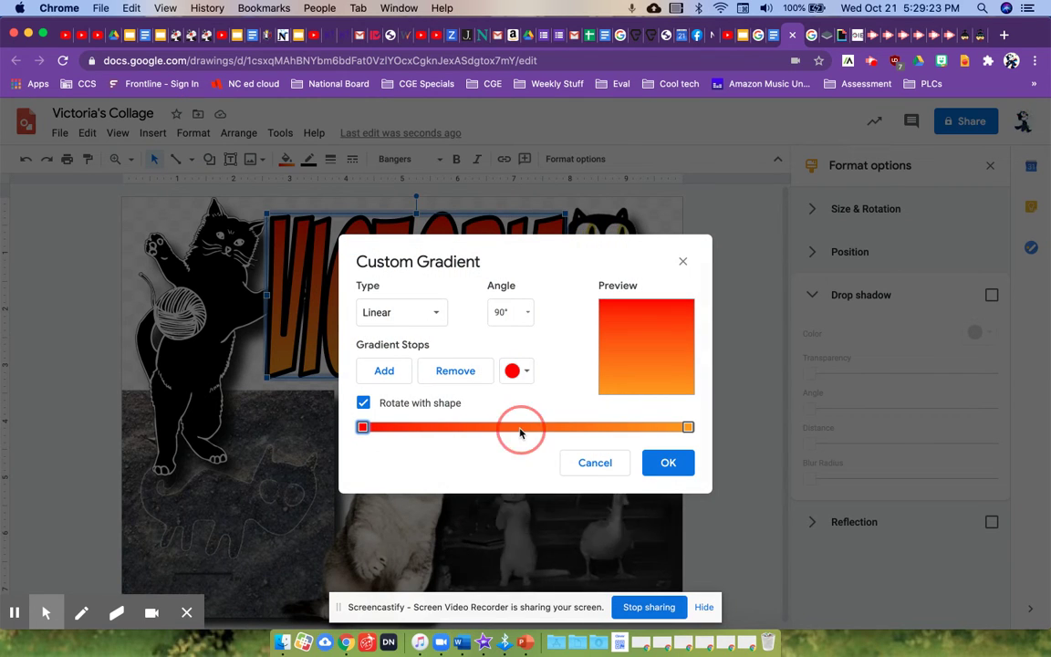
left_click(687, 427)
left_click(629, 427)
left_click(686, 427)
left_click(650, 427)
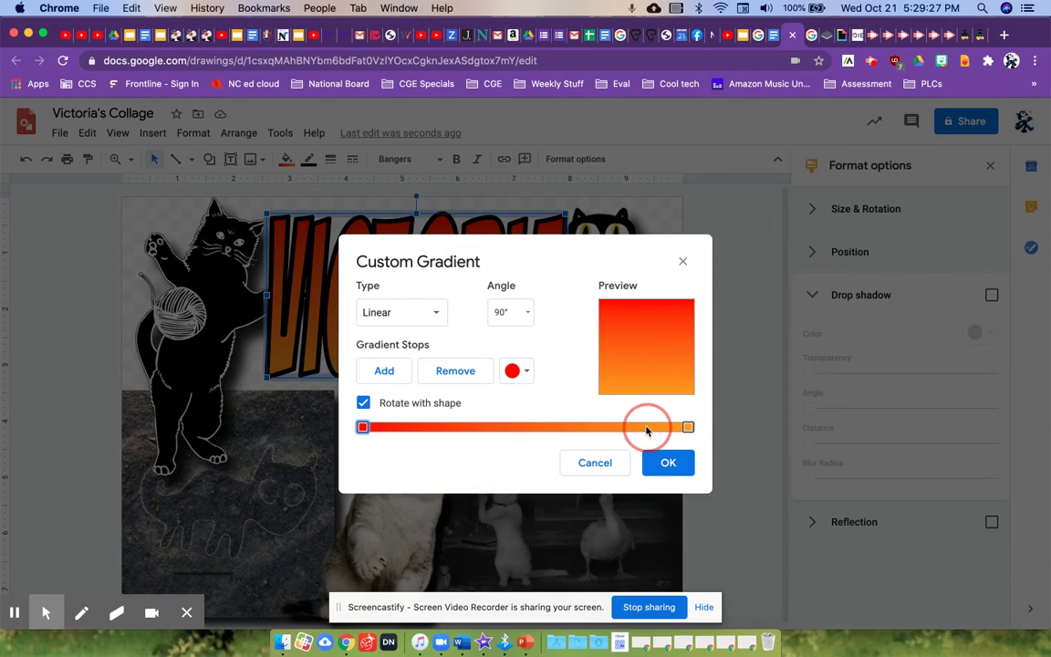
left_click(385, 369)
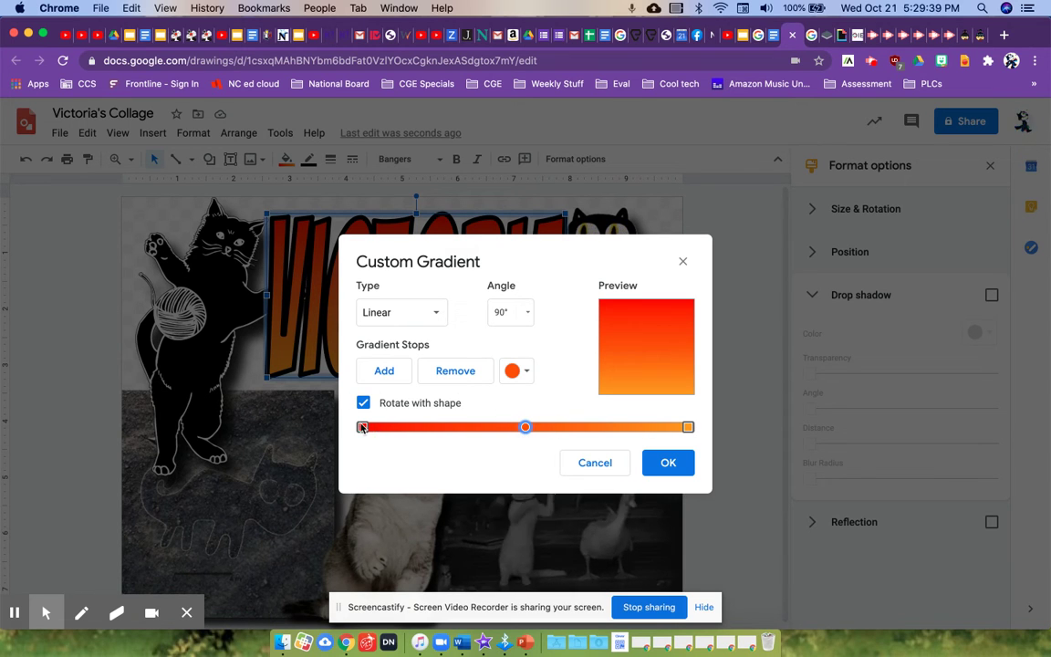
left_click(521, 374)
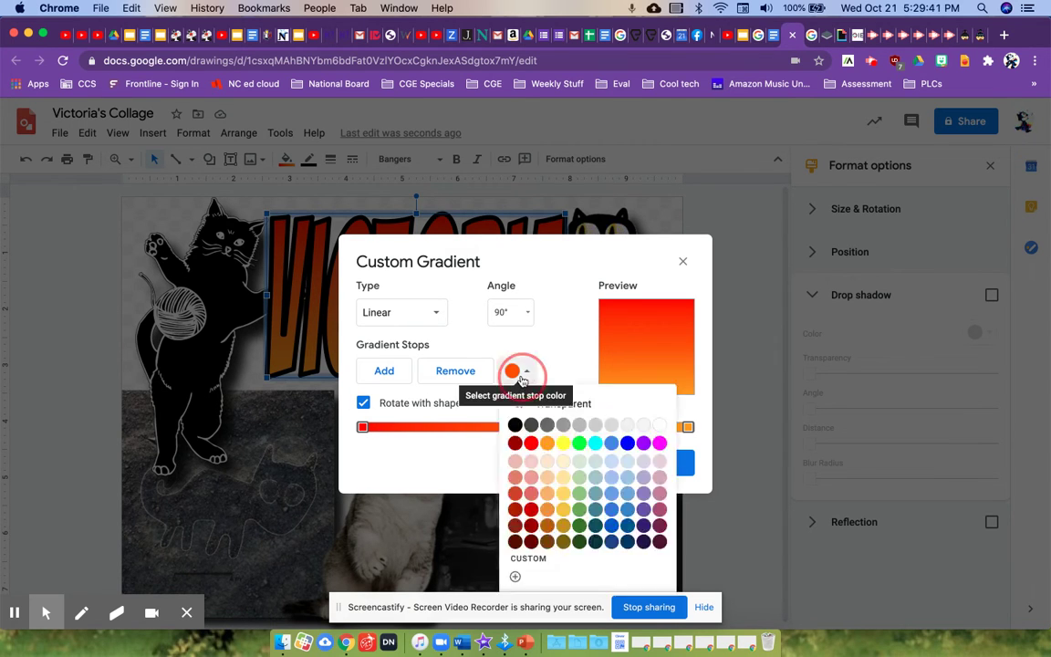
left_click(564, 444)
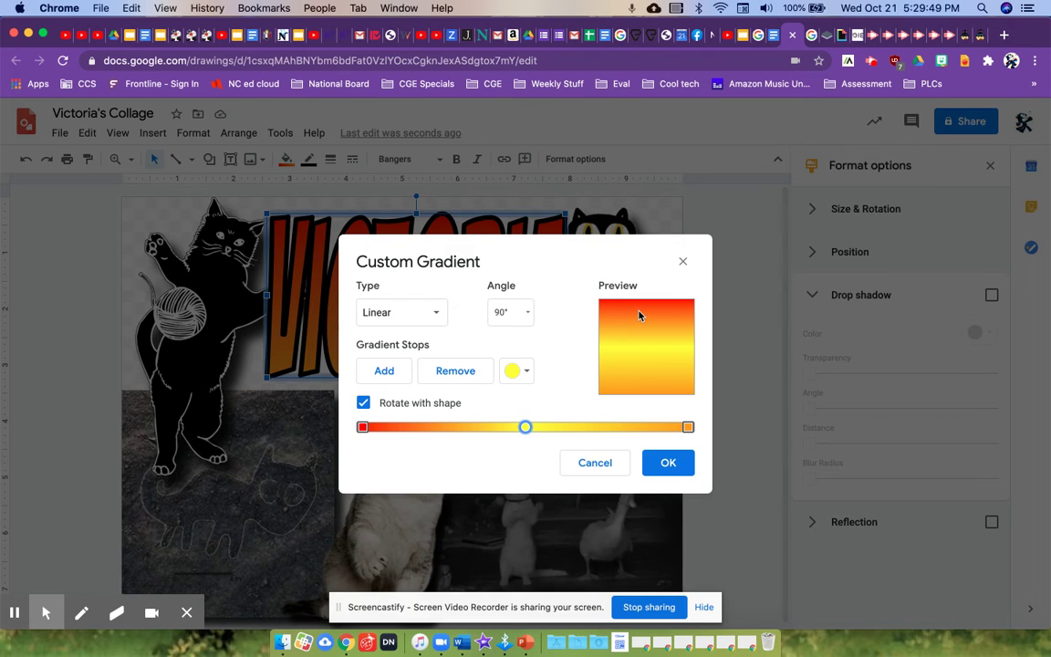
Change the gradient's end stop to red and apply the custom gradient to the word art.
left_click(689, 427)
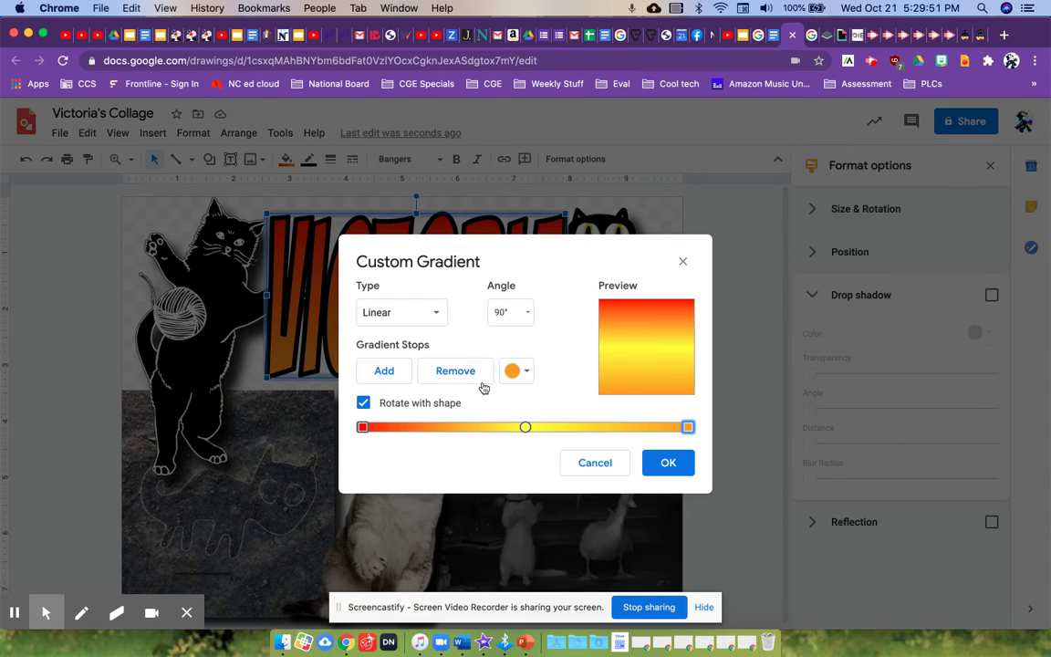
left_click(516, 370)
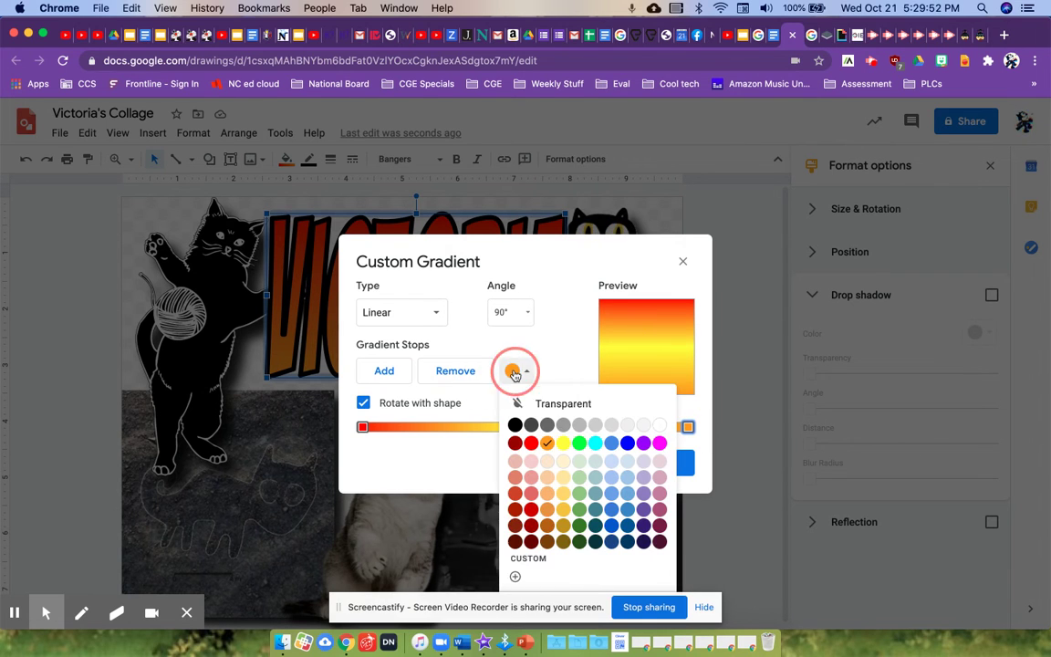
left_click(531, 443)
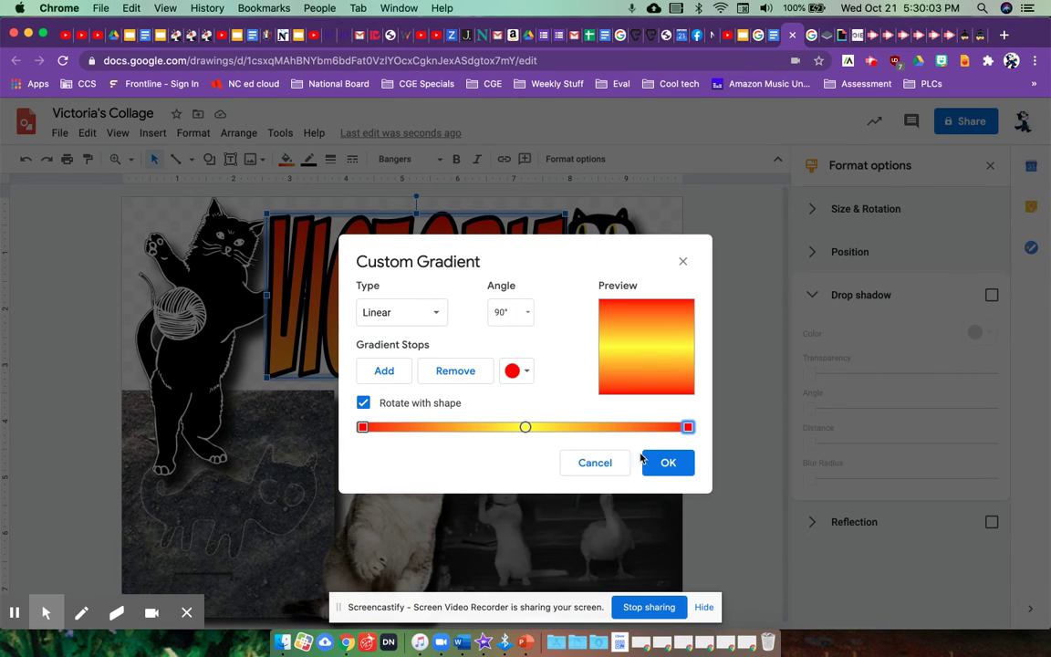
left_click(666, 464)
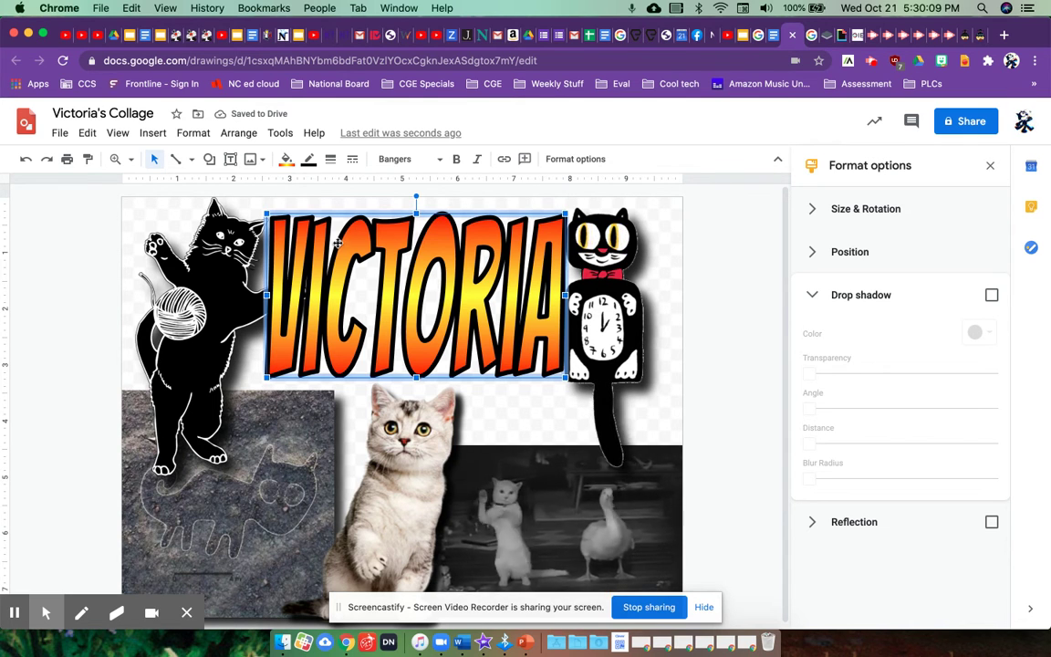
left_click(286, 163)
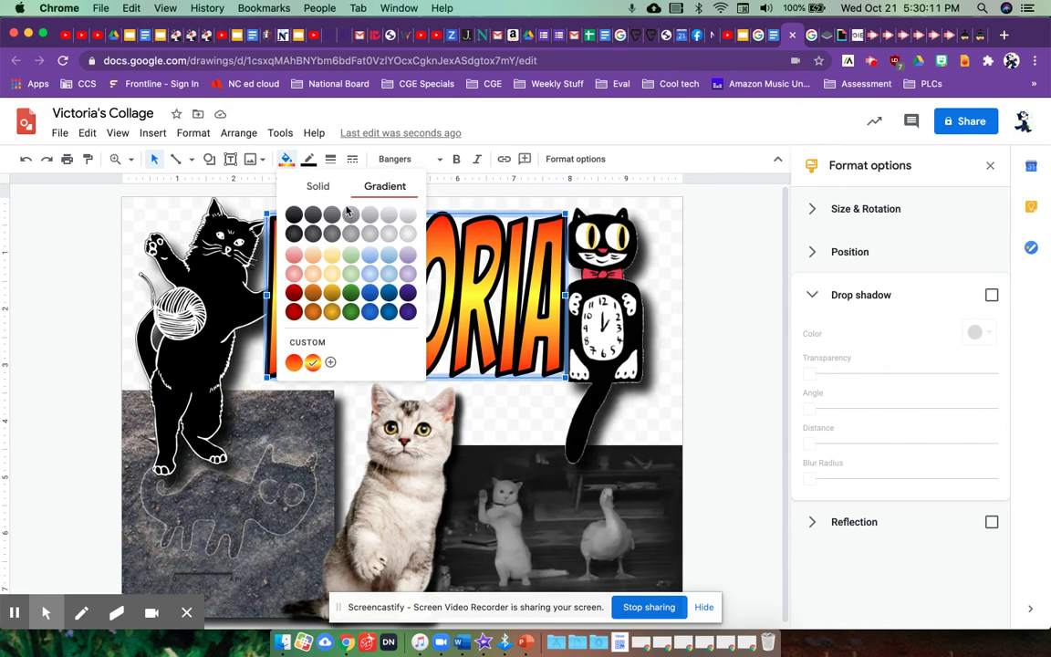
left_click(330, 362)
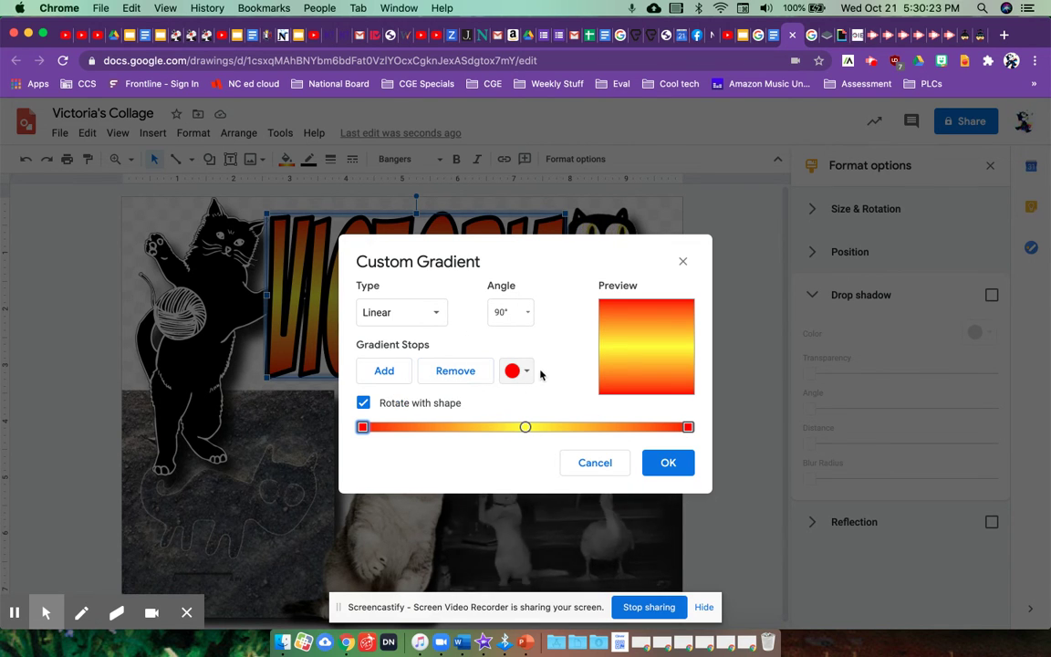
left_click(595, 465)
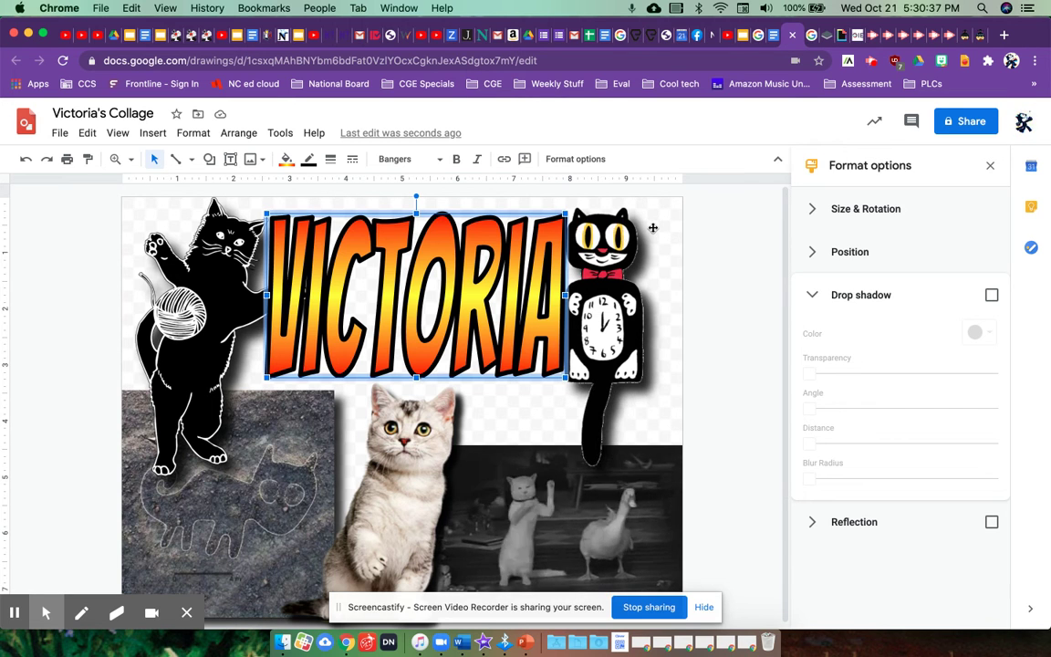
Add a drop shadow to the word art, lower its transparency, and adjust its angle and blur radius.
left_click(160, 216)
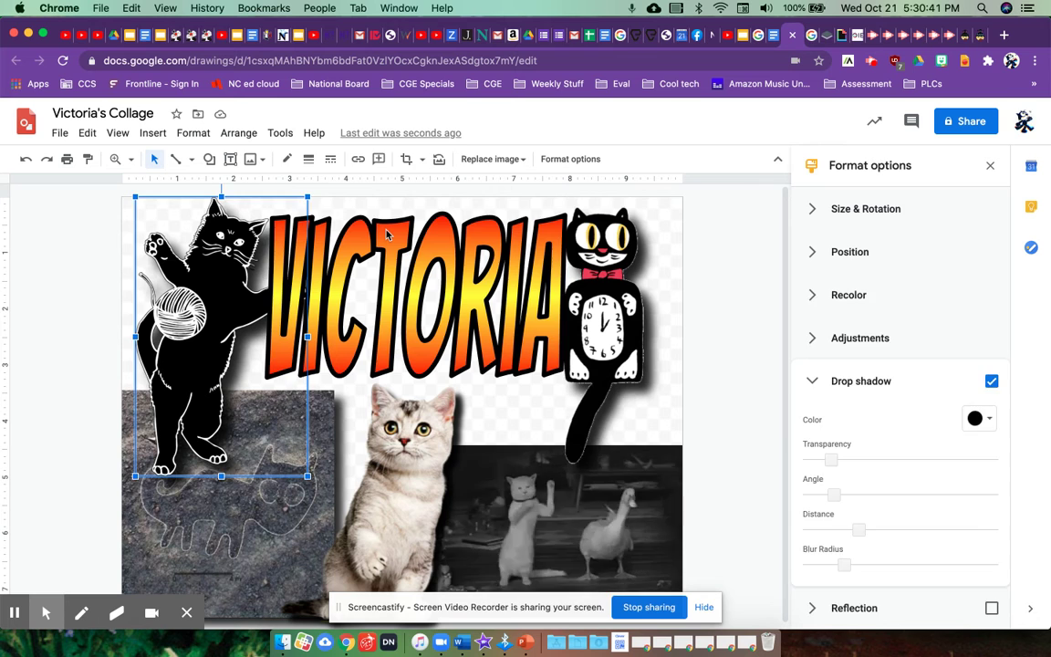
left_click(348, 210)
left_click(992, 295)
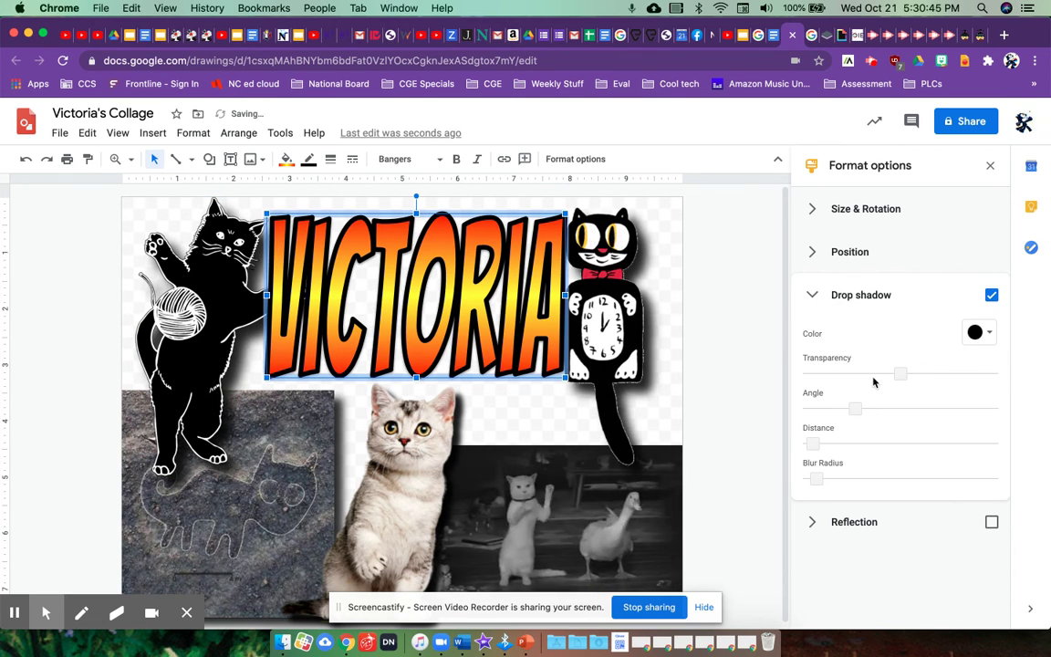
left_click_drag(900, 373, 822, 374)
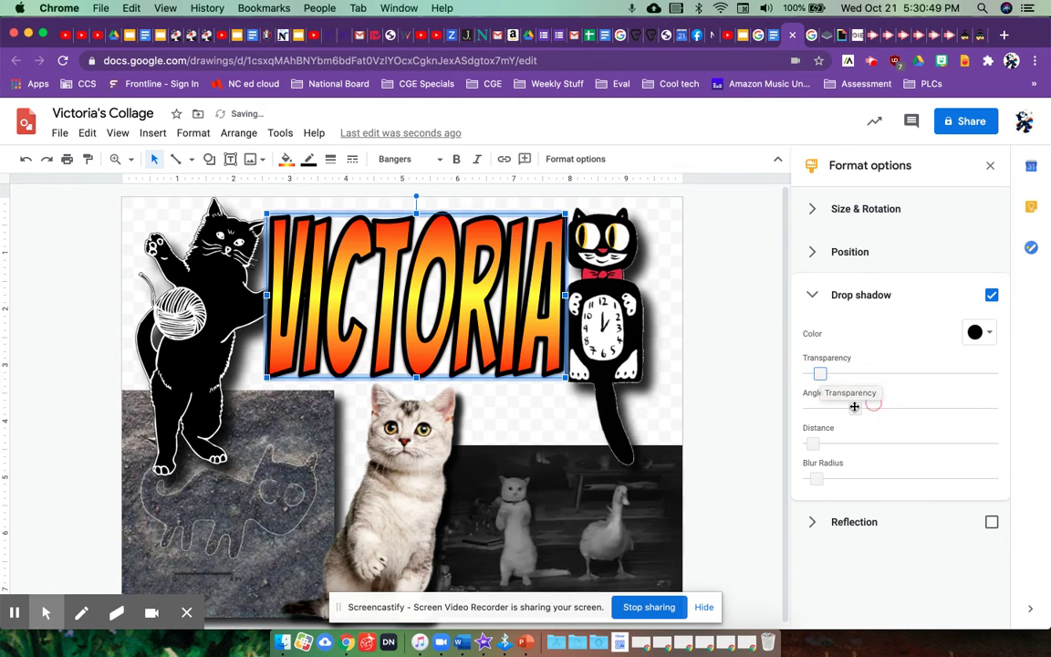
left_click_drag(854, 408, 833, 481)
left_click(734, 357)
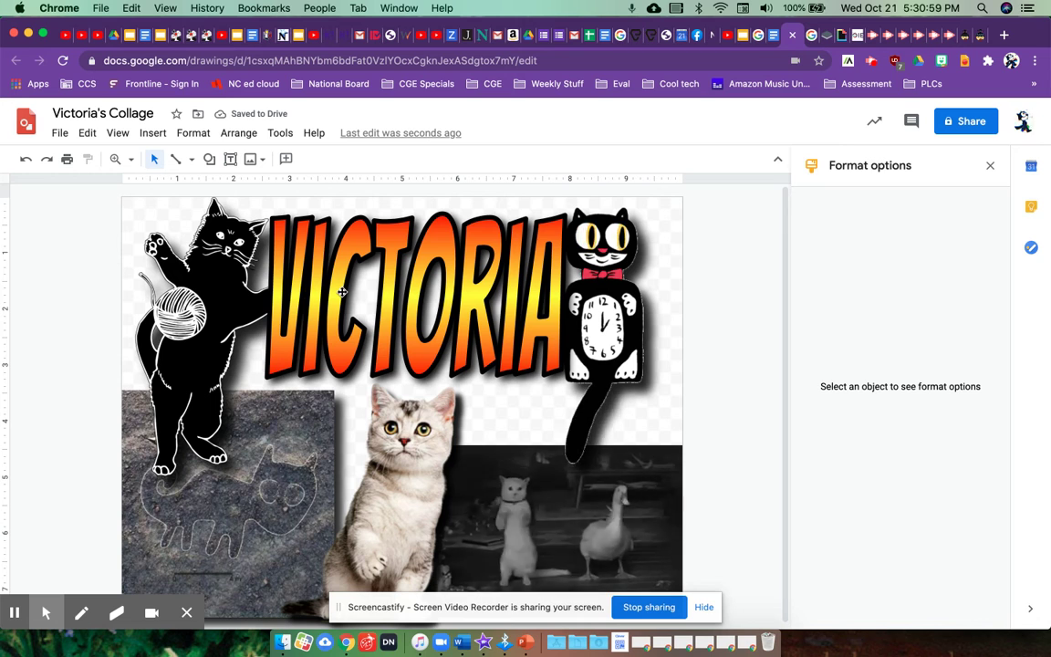
Bring the black cat image to the front so its paw overlaps the word art.
left_click(202, 261)
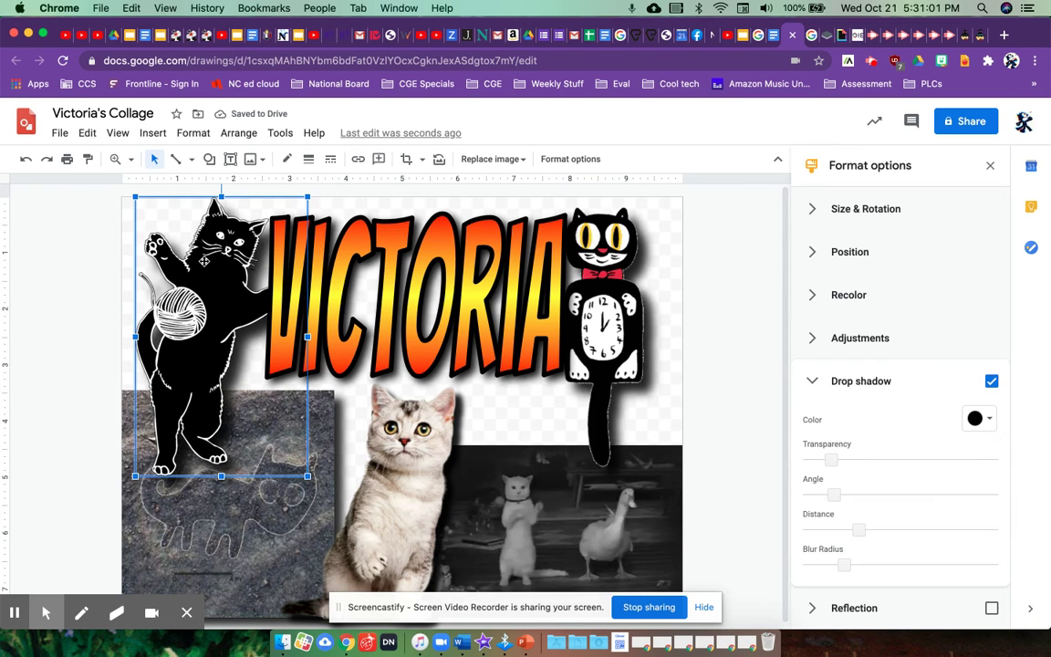
left_click(239, 134)
mouse_move(263, 160)
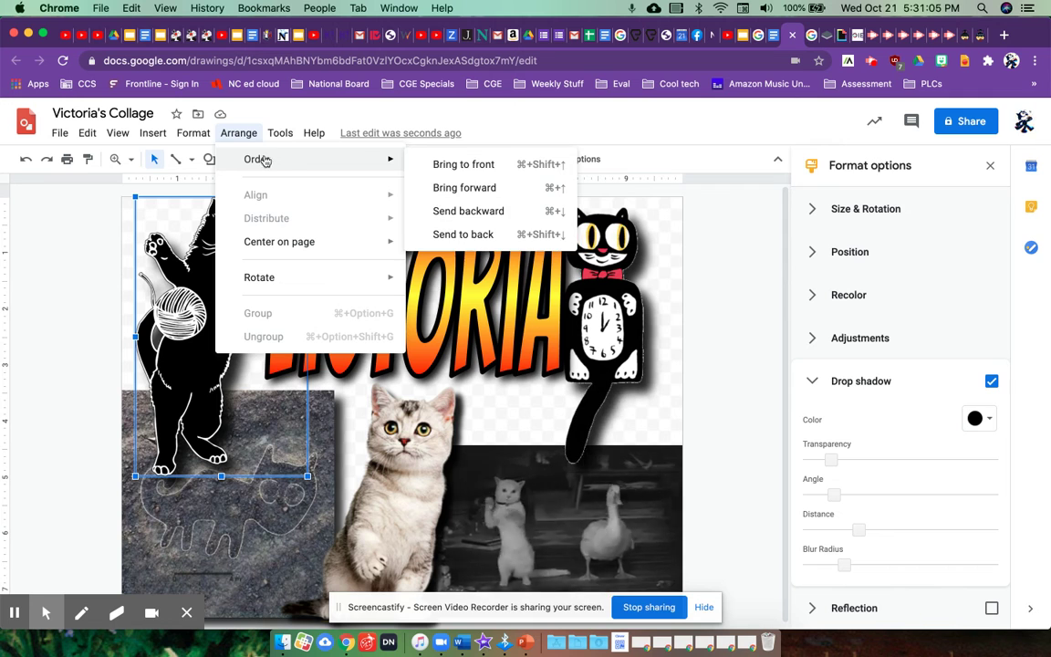
left_click(453, 171)
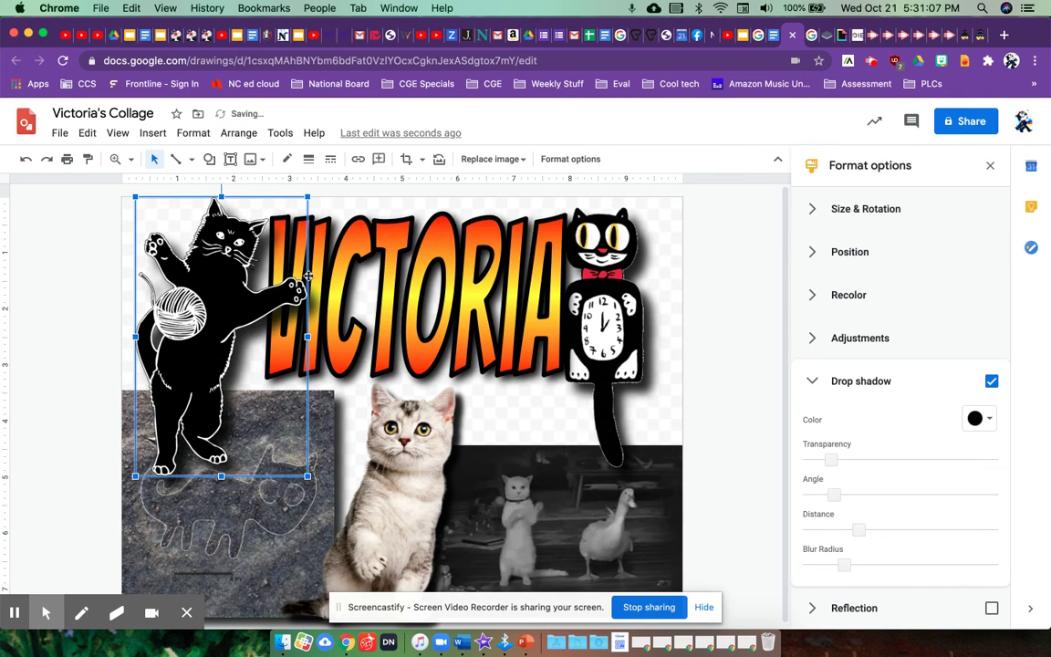
Move the black cat to the canvas's left edge and enlarge it slightly, and stretch the word art's left side outward.
left_click_drag(196, 260, 175, 281)
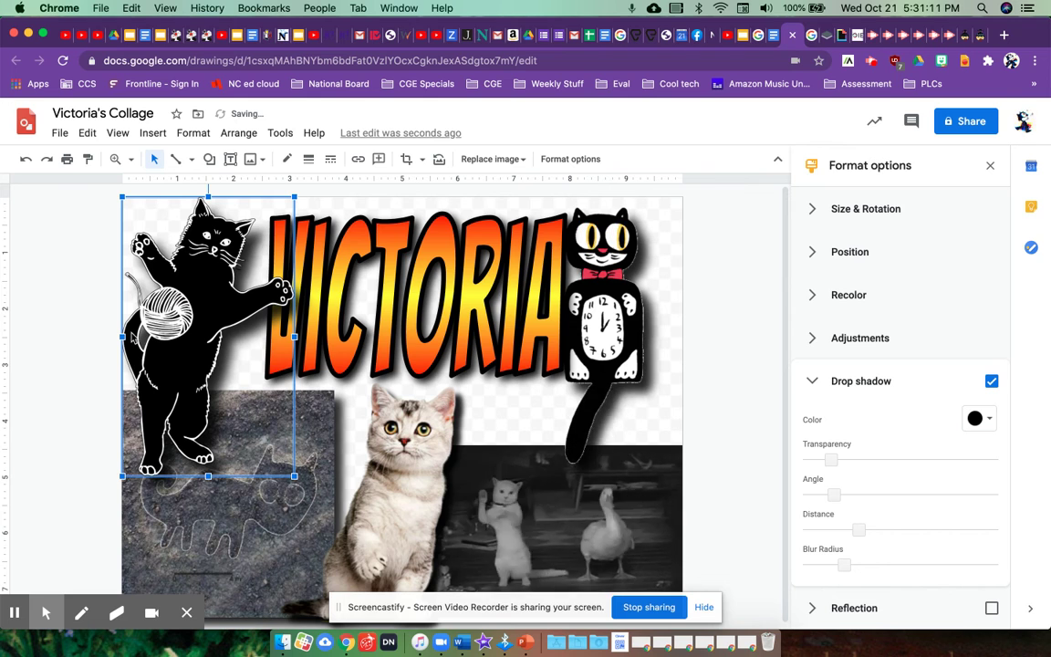
left_click_drag(294, 475, 300, 484)
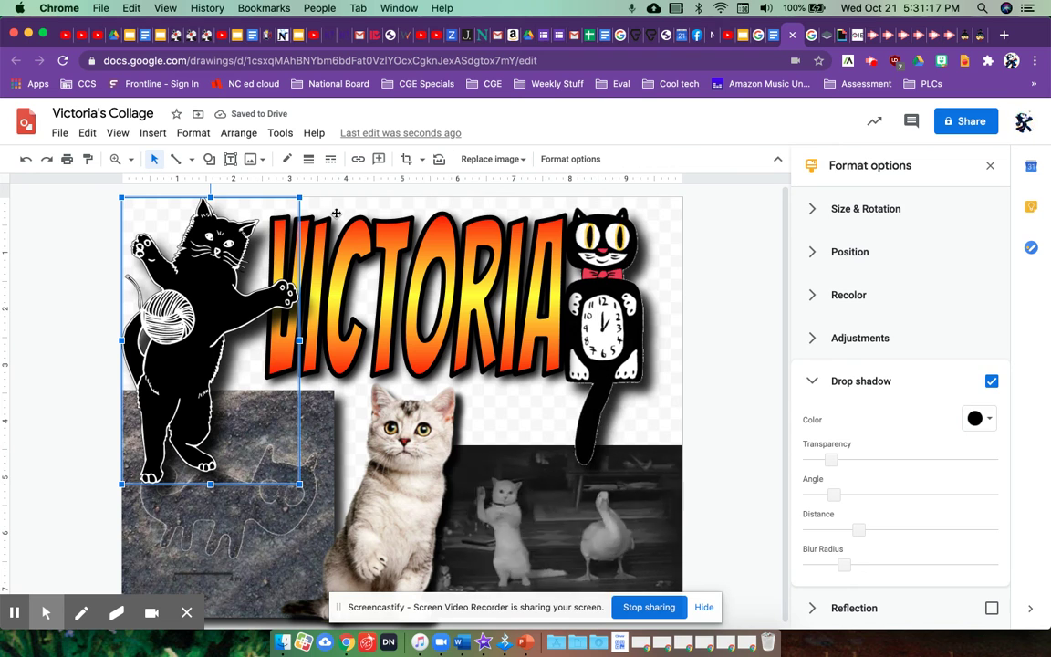
left_click(350, 248)
mouse_move(264, 295)
left_mouse_down()
mouse_move(236, 286)
mouse_move(252, 295)
left_mouse_up()
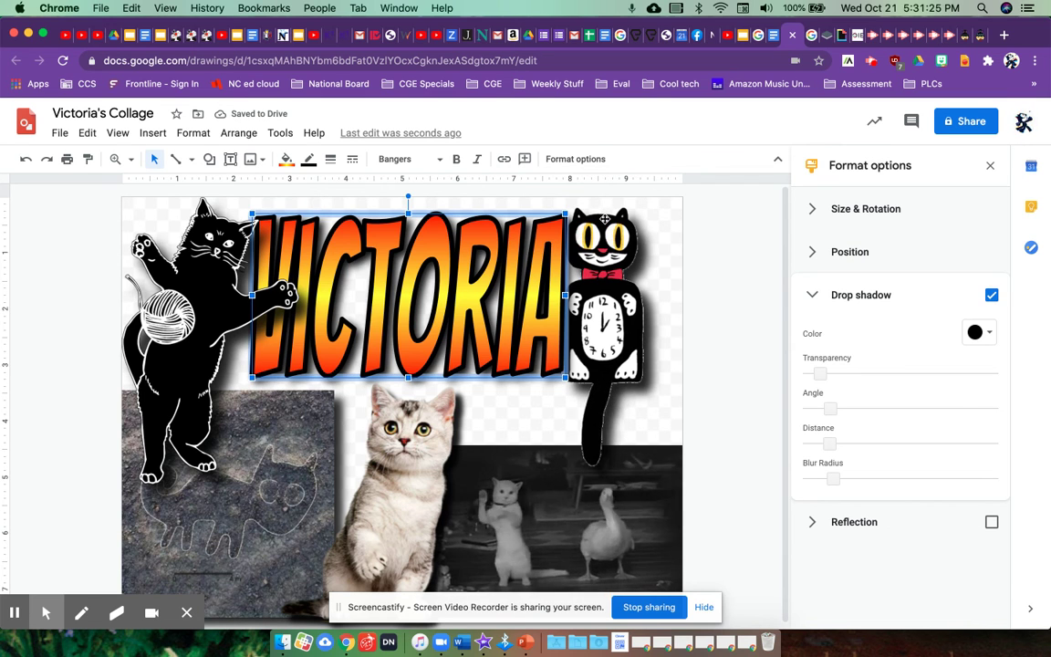
Move the clock cat away from the word art and stretch the word art's right side to meet it.
left_click(604, 219)
left_click_drag(604, 220, 629, 217)
left_click(484, 228)
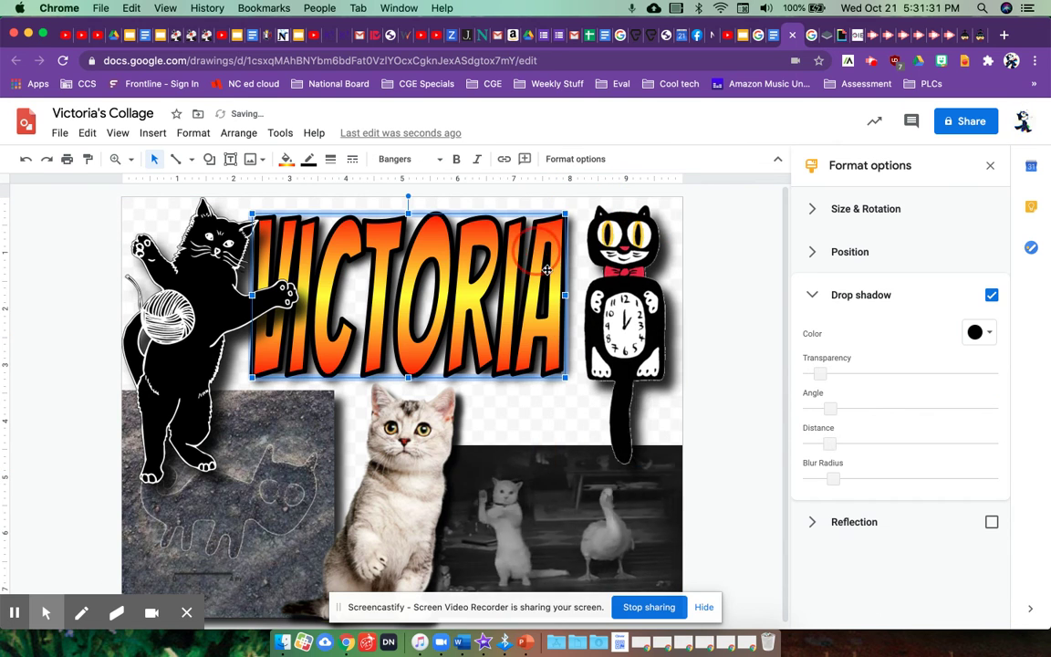
left_click(566, 296)
left_click_drag(570, 301, 587, 297)
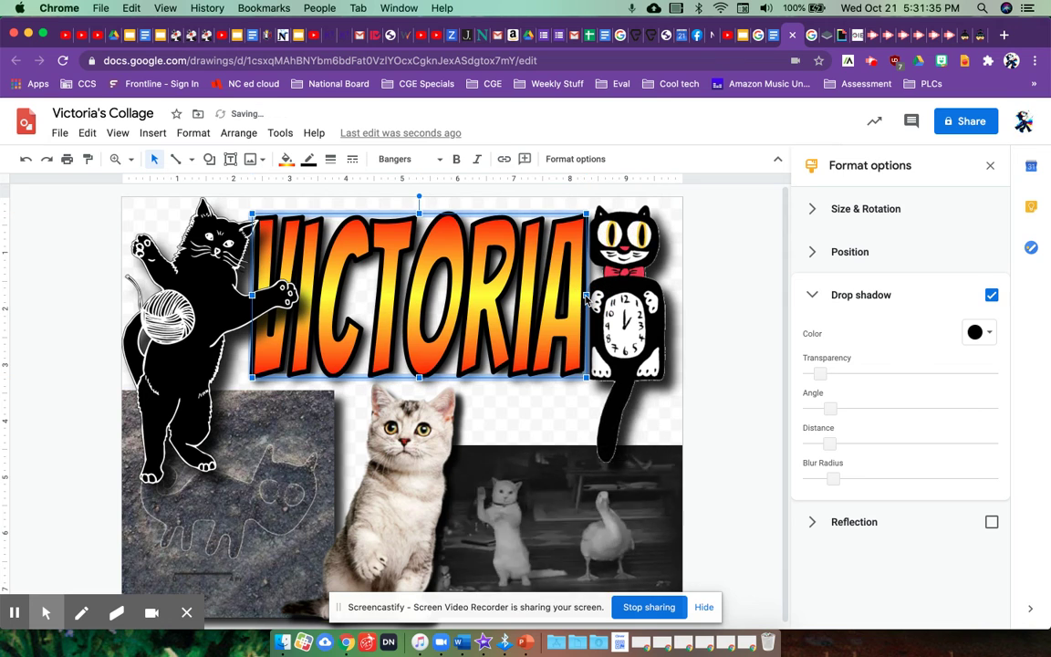
left_click(547, 410)
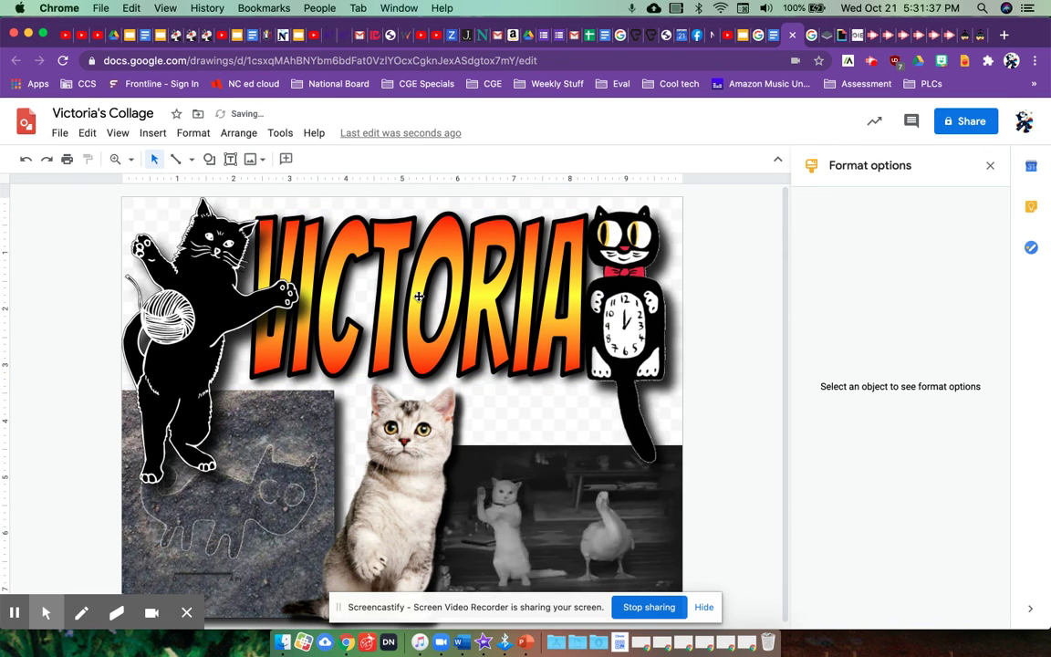
Stretch the word art's bottom edge down over the kitten's ears and send the word art to the back.
left_click(417, 353)
left_click_drag(419, 377, 417, 401)
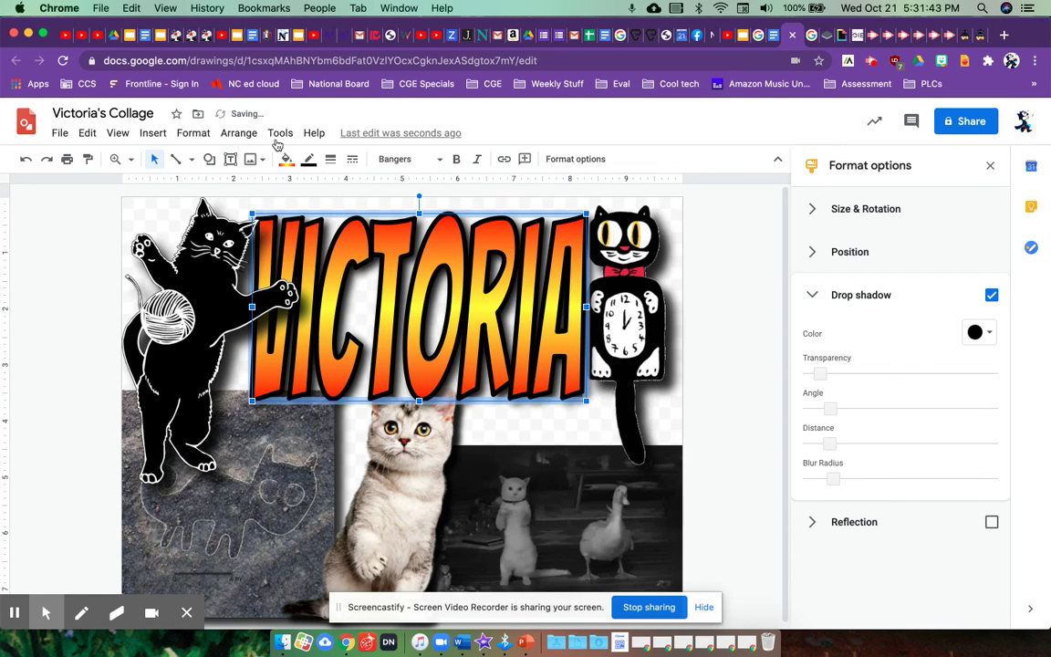
left_click(245, 136)
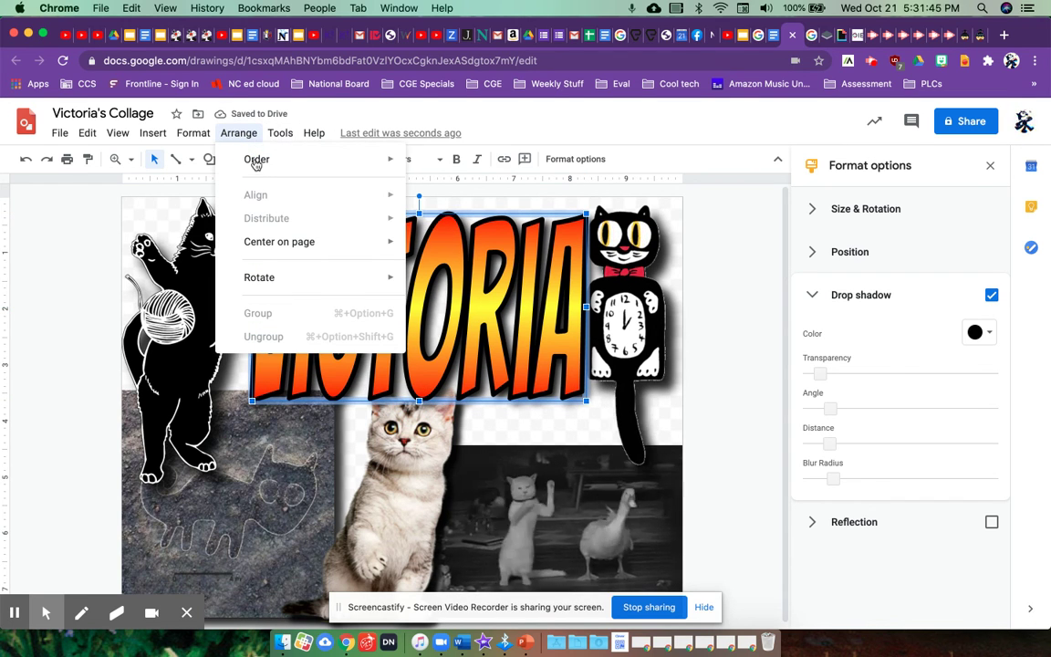
mouse_move(270, 163)
left_click(441, 235)
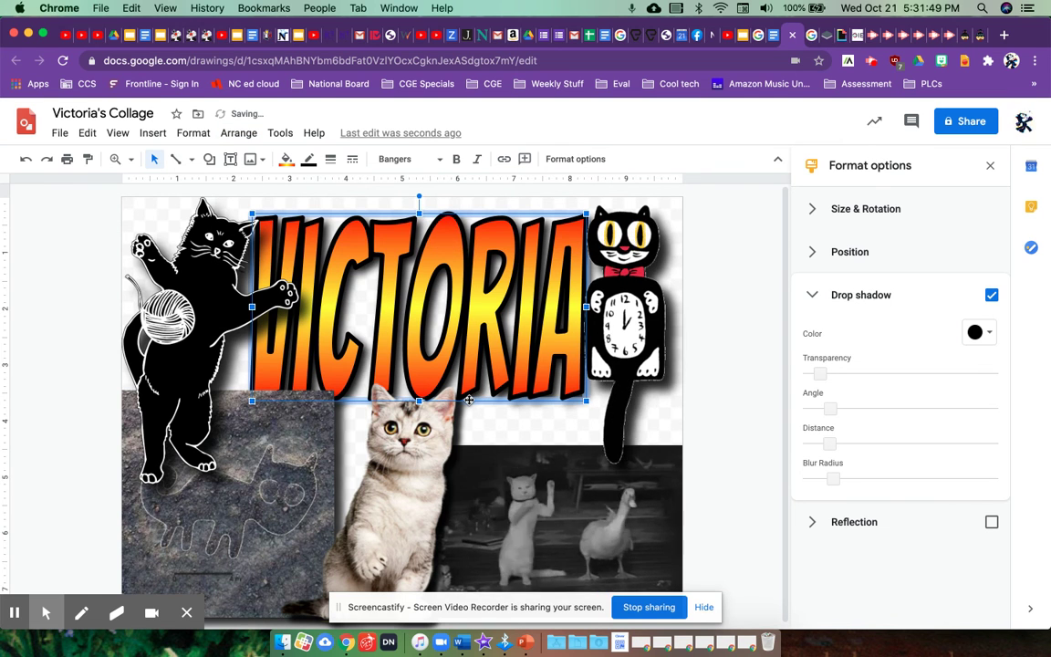
Send the pavement cat picture to the back so it sits behind the word art.
left_click(304, 427)
left_click(236, 410)
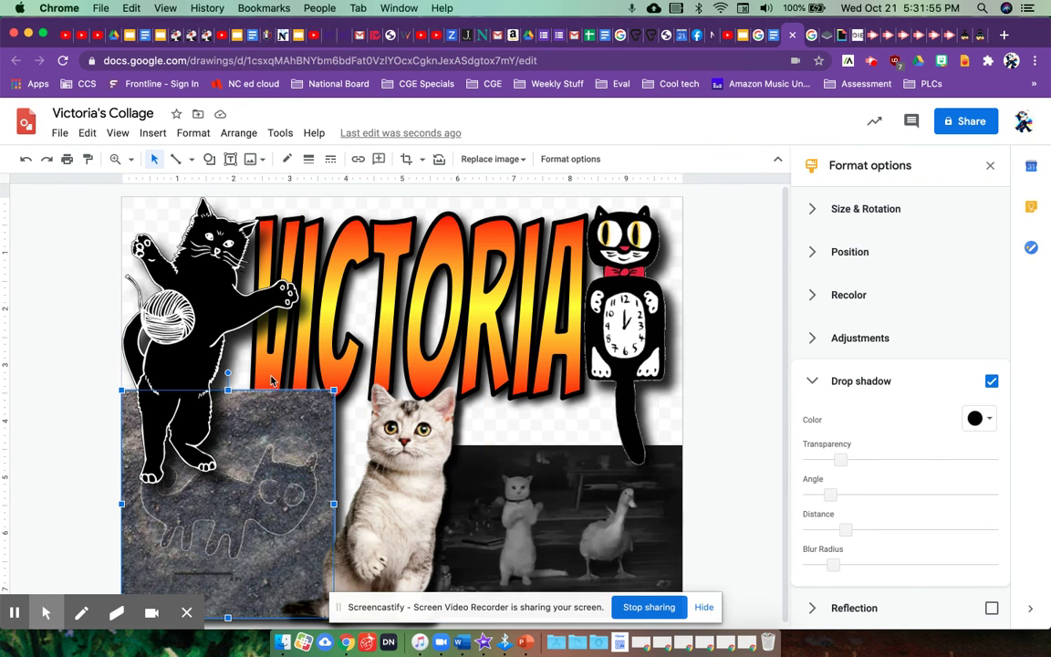
left_click(239, 134)
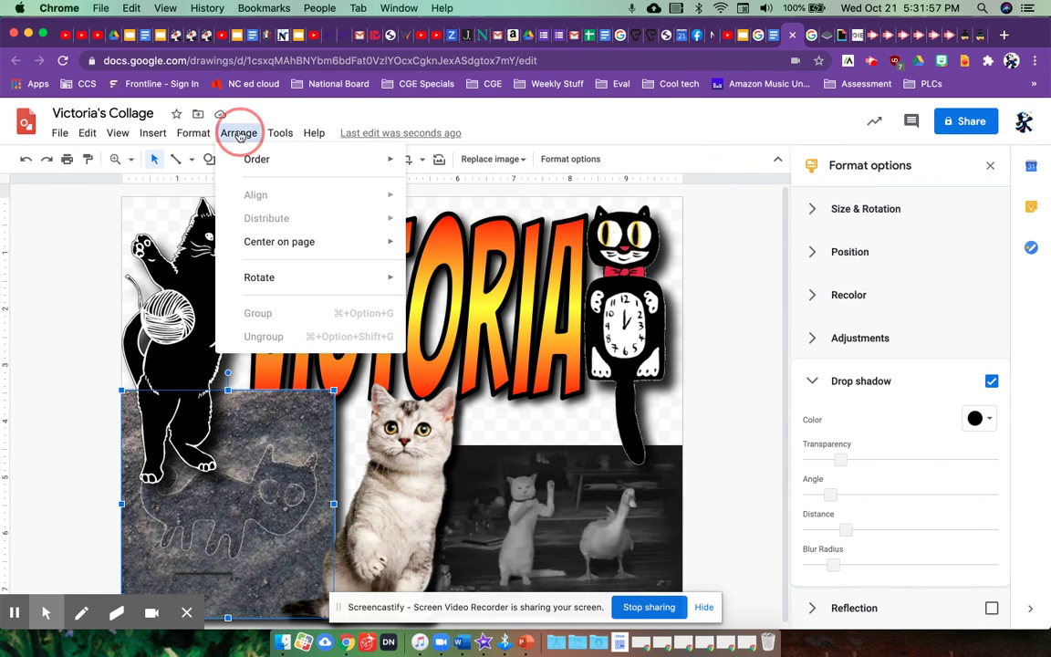
mouse_move(259, 161)
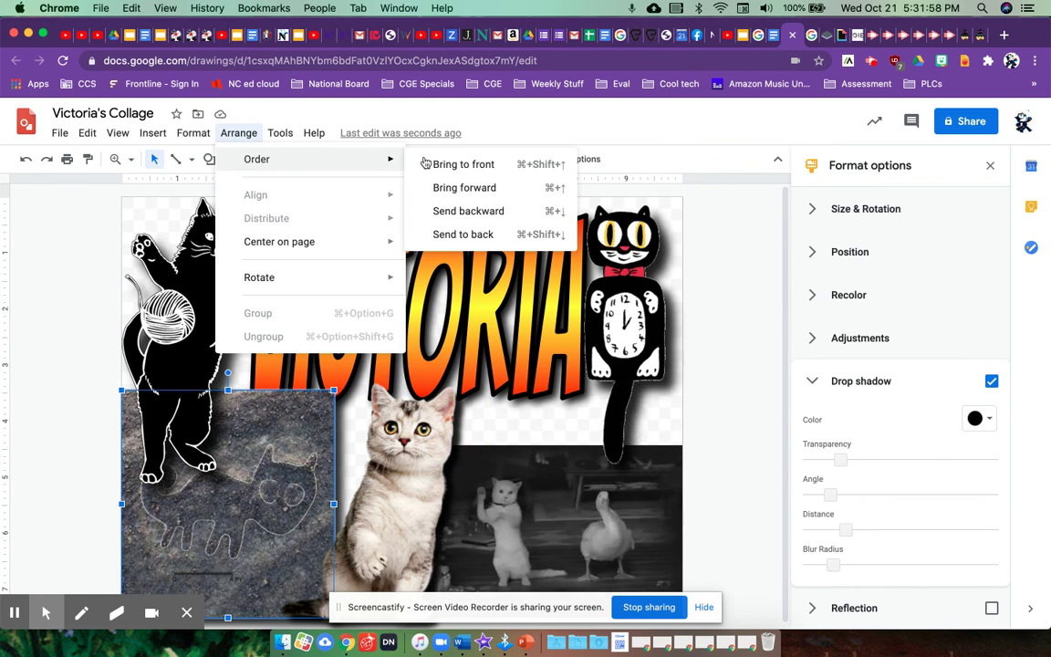
left_click(453, 232)
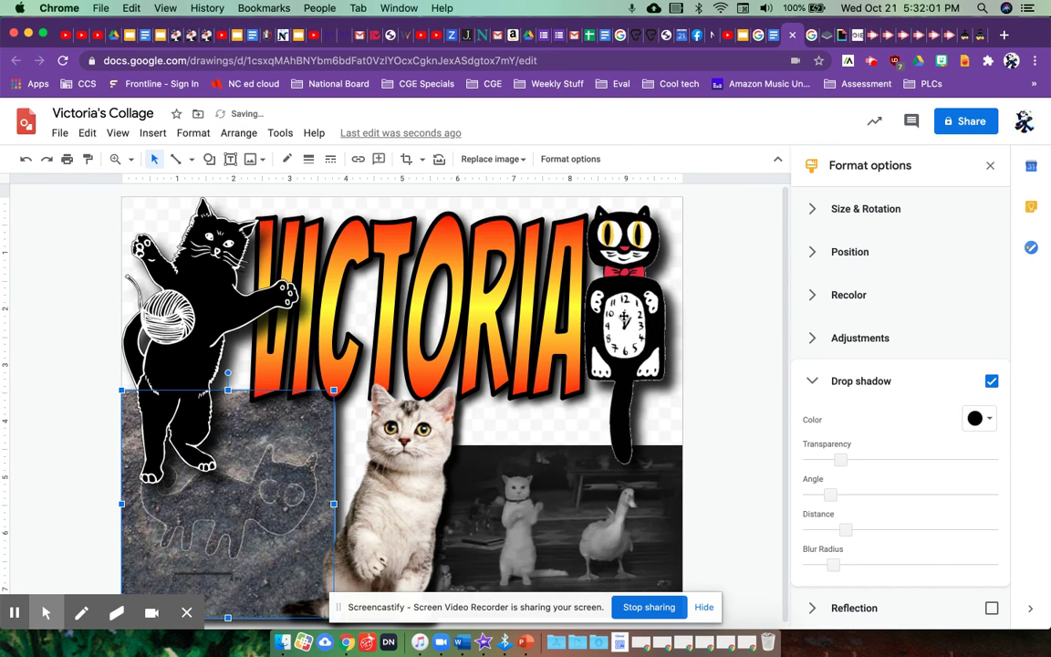
left_click(713, 330)
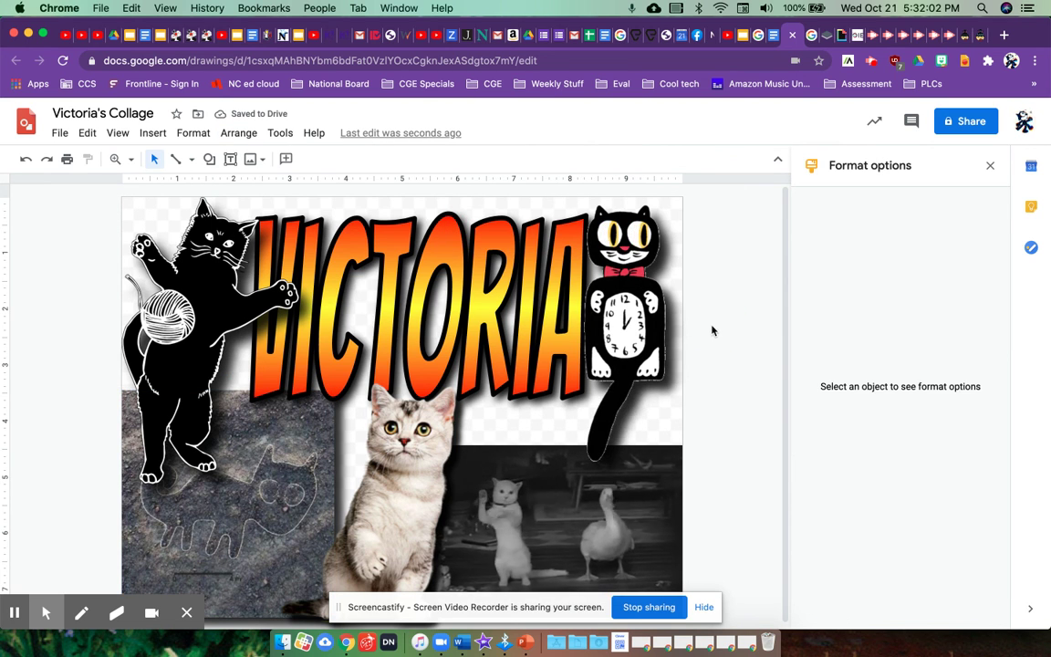
Shift the clock cat slightly to the right, away from the end of the word art.
left_click(644, 319)
left_click_drag(643, 319, 656, 318)
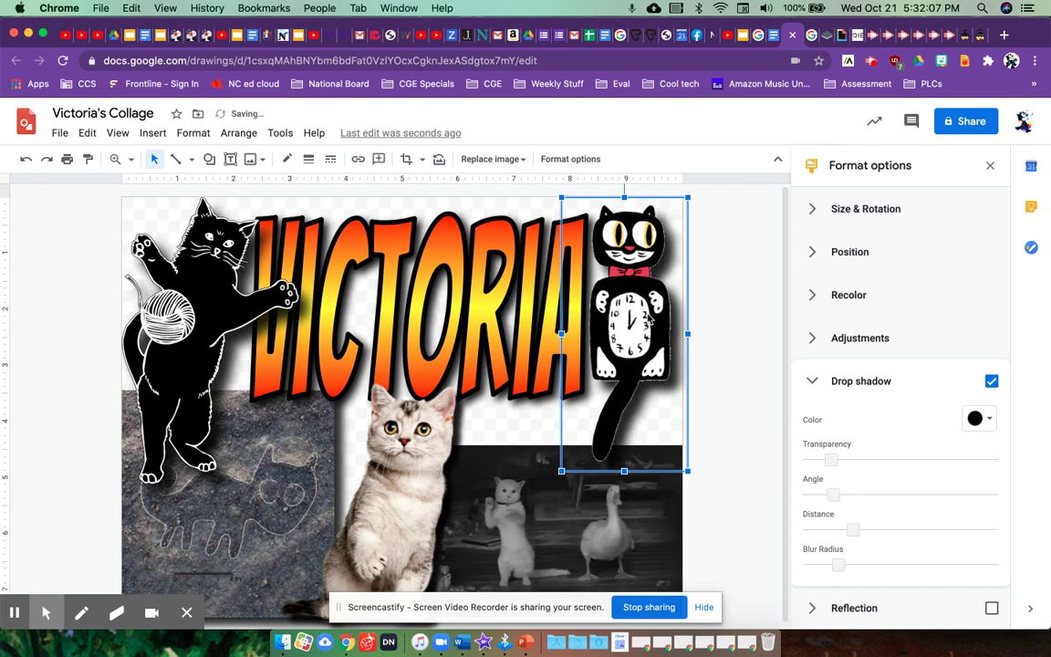
left_click(705, 307)
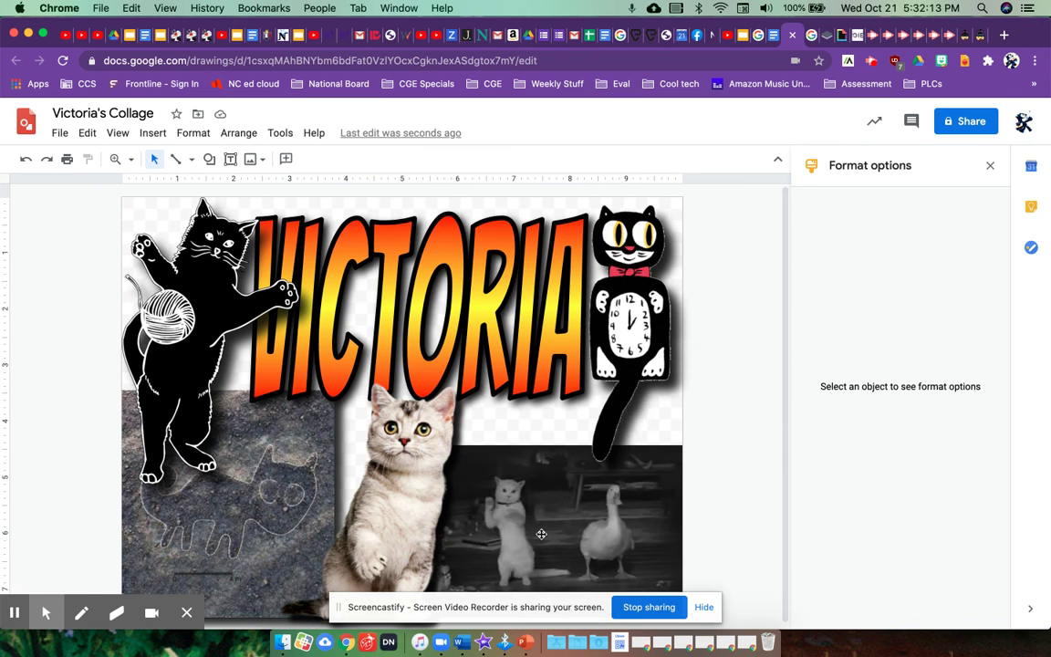
Nudge the word art up to the canvas's top edge and stretch its bottom edge down behind the kitten's ears.
left_click(513, 275)
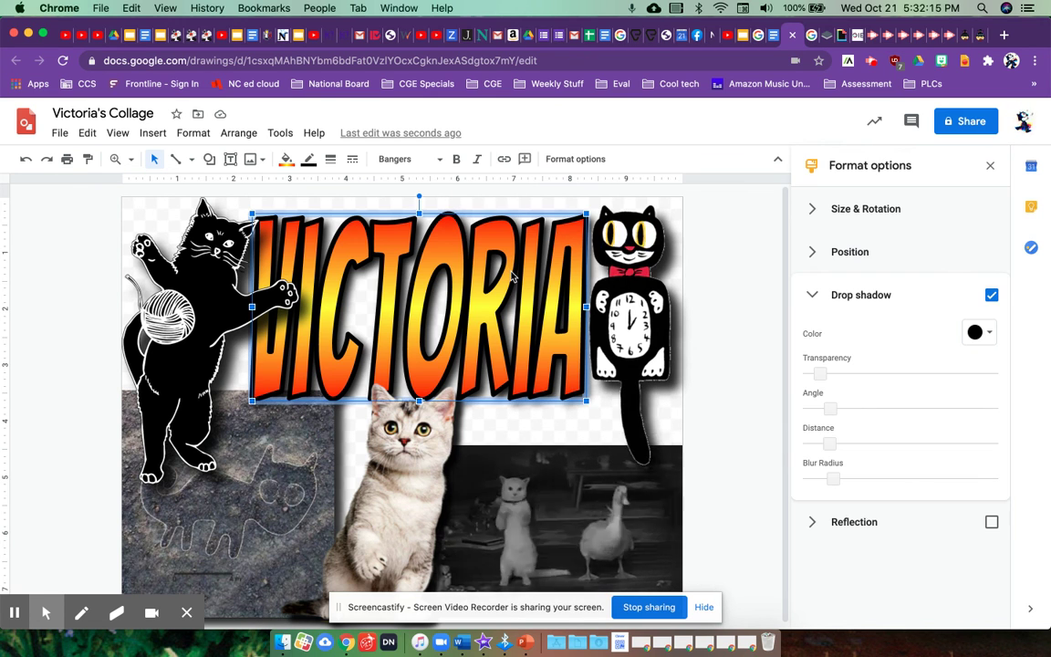
key("Up")
key("Up")
key("Up")
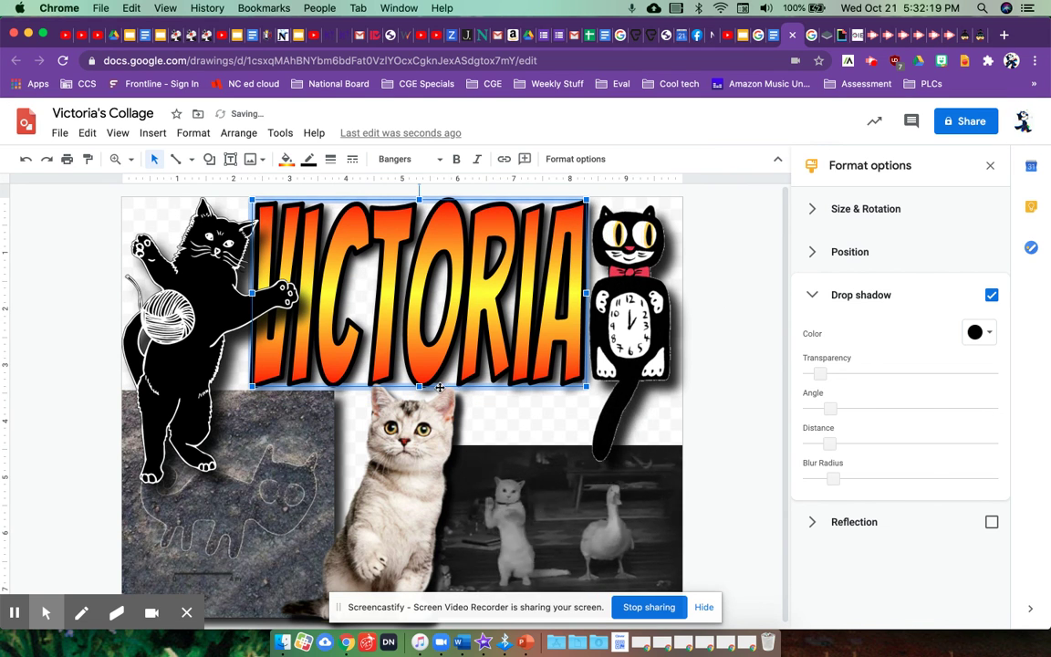
left_click_drag(419, 386, 416, 403)
left_click(713, 350)
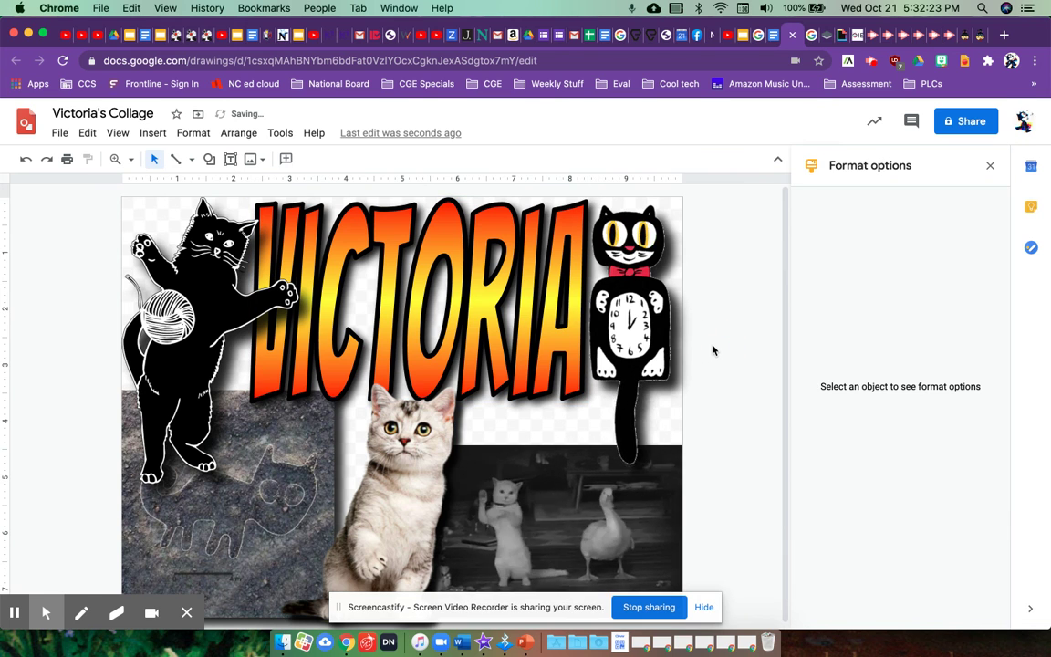